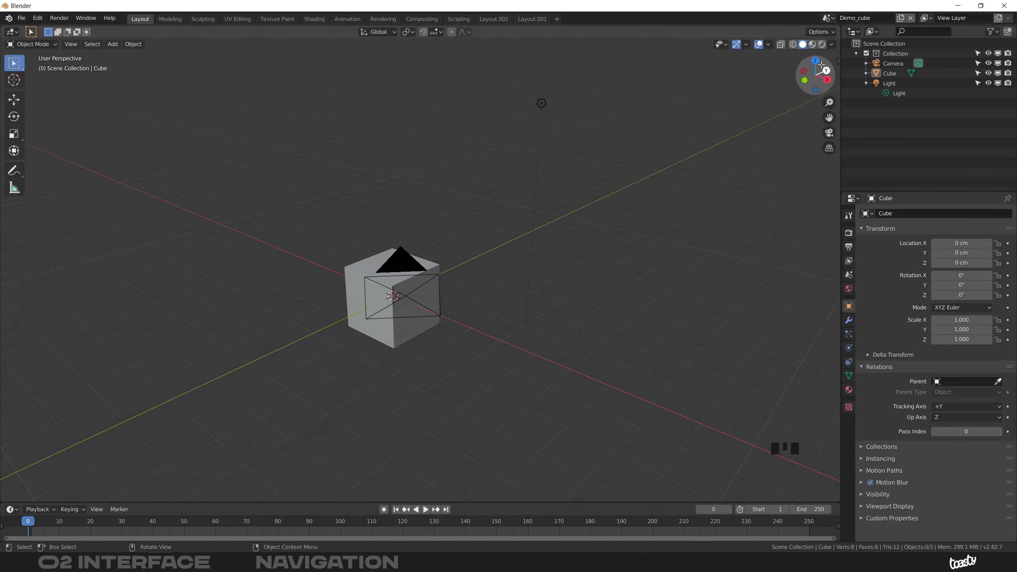
Step: Rotate the view around the cube, toggle the camera view on and off, and switch between perspective and orthographic projection
{"action": "mouse_move", "coordinate": [830, 103]}
{"action": "left_mouse_down"}
{"action": "mouse_move", "coordinate": [830, 121]}
{"action": "mouse_move", "coordinate": [829, 103]}
{"action": "mouse_move", "coordinate": [839, 105]}
{"action": "left_mouse_up"}
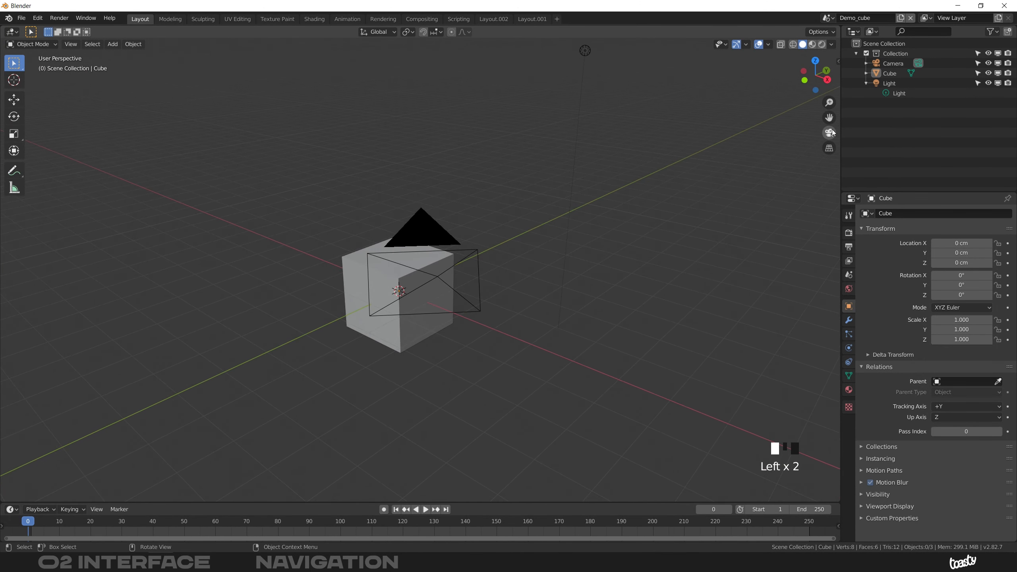
{"action": "left_click", "coordinate": [829, 135]}
{"action": "left_click", "coordinate": [828, 135]}
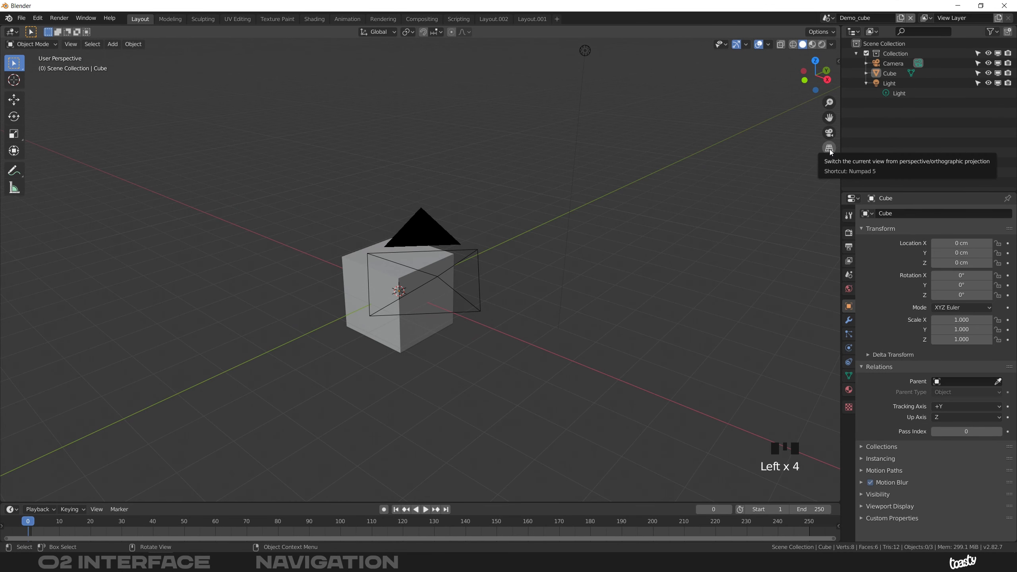
{"action": "left_click", "coordinate": [829, 149]}
{"action": "left_click", "coordinate": [829, 149]}
{"action": "left_click", "coordinate": [829, 149]}
{"action": "left_click", "coordinate": [830, 149]}
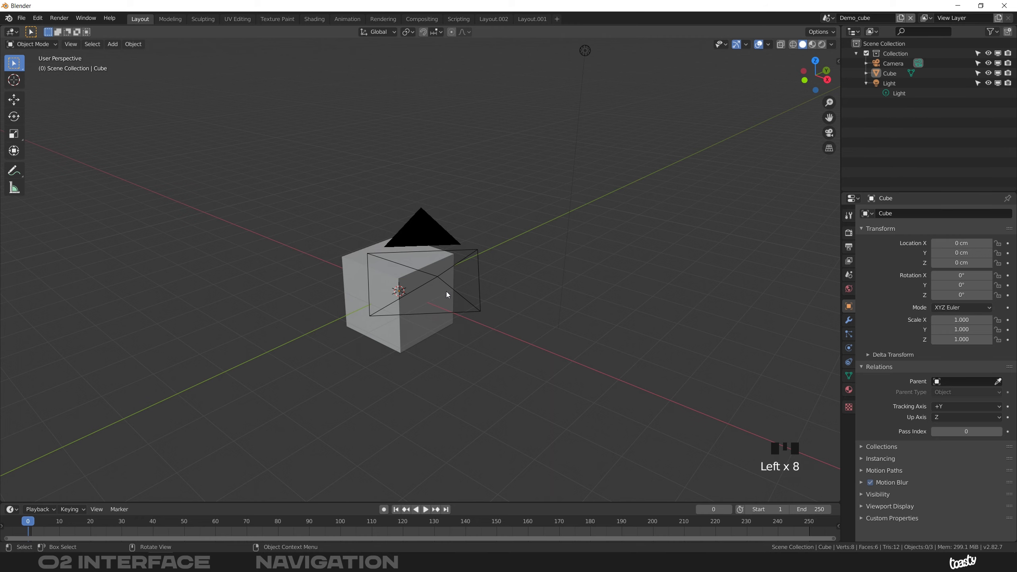
Step: Orbit and zoom in on the cube to view it up close, selecting it and clearing the selection
{"action": "mouse_move", "coordinate": [395, 268]}
{"action": "middle_mouse_down"}
{"action": "mouse_move", "coordinate": [419, 265]}
{"action": "mouse_move", "coordinate": [412, 259]}
{"action": "mouse_move", "coordinate": [386, 285]}
{"action": "mouse_move", "coordinate": [422, 260]}
{"action": "mouse_move", "coordinate": [396, 240]}
{"action": "mouse_move", "coordinate": [401, 228]}
{"action": "mouse_move", "coordinate": [380, 244]}
{"action": "mouse_move", "coordinate": [475, 239]}
{"action": "mouse_move", "coordinate": [450, 238]}
{"action": "mouse_move", "coordinate": [404, 260]}
{"action": "middle_mouse_up"}
{"action": "middle_click_drag", "start_coordinate": [405, 260], "coordinate": [454, 248], "text": "ctrl"}
{"action": "left_click", "coordinate": [457, 245]}
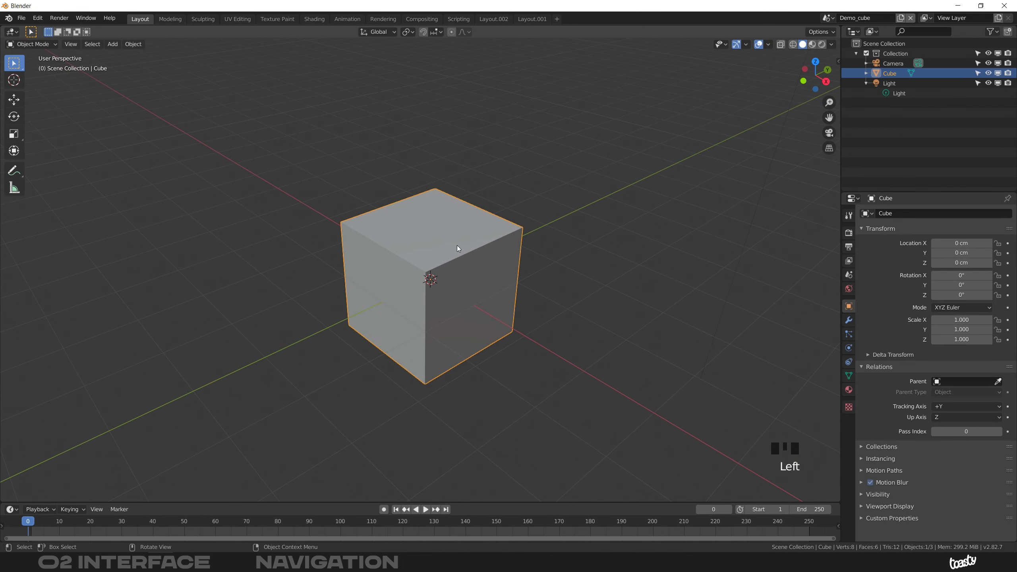
{"action": "middle_click_drag", "start_coordinate": [463, 239], "coordinate": [444, 227]}
{"action": "key", "text": "alt+a"}
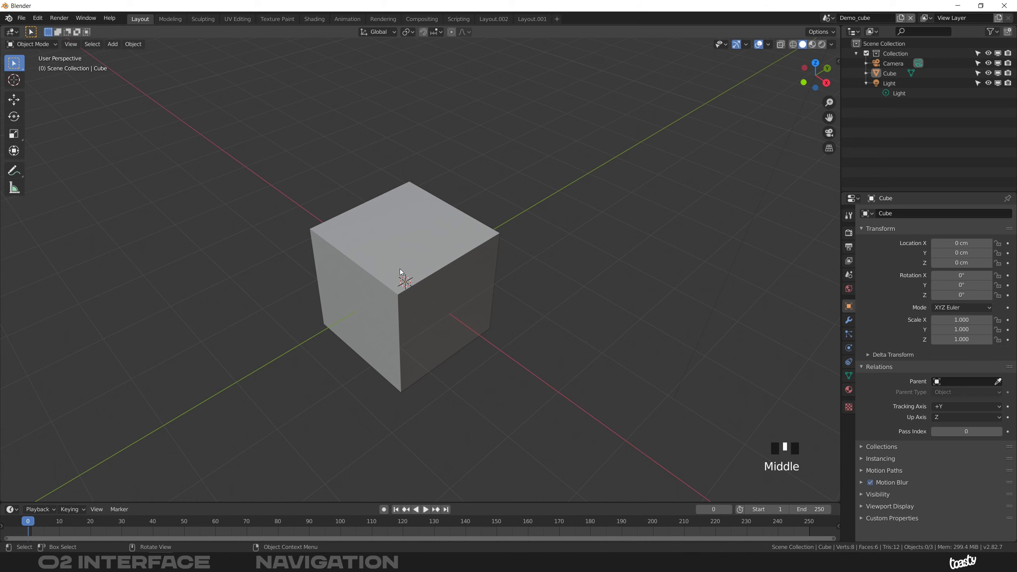
{"action": "middle_click_drag", "start_coordinate": [409, 236], "coordinate": [433, 257]}
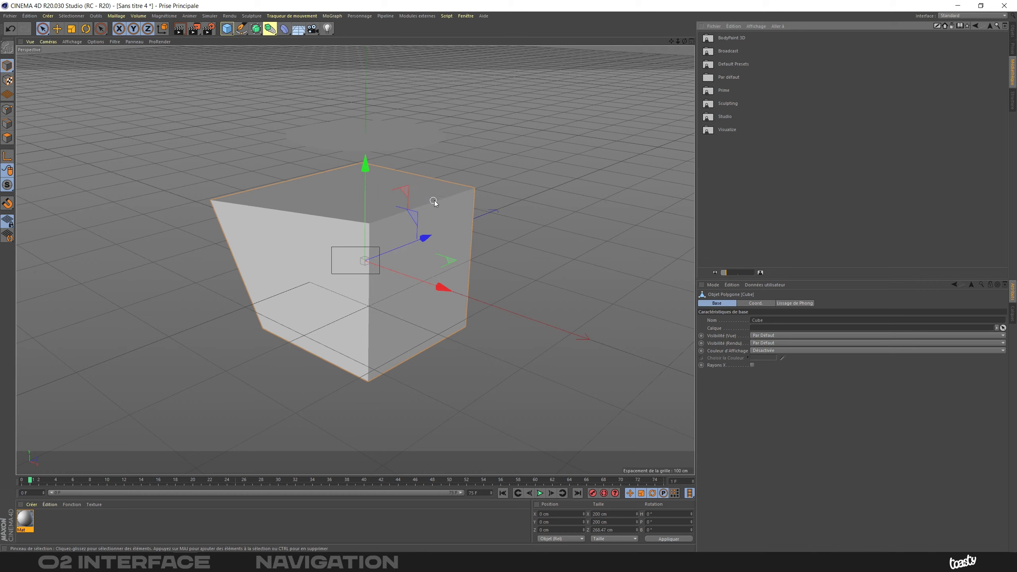
Step: Compare viewport navigation by orbiting the cube in Cinema 4D and orbiting and zooming around it in Blender
{"action": "left_click_drag", "start_coordinate": [445, 203], "coordinate": [455, 183], "text": "alt"}
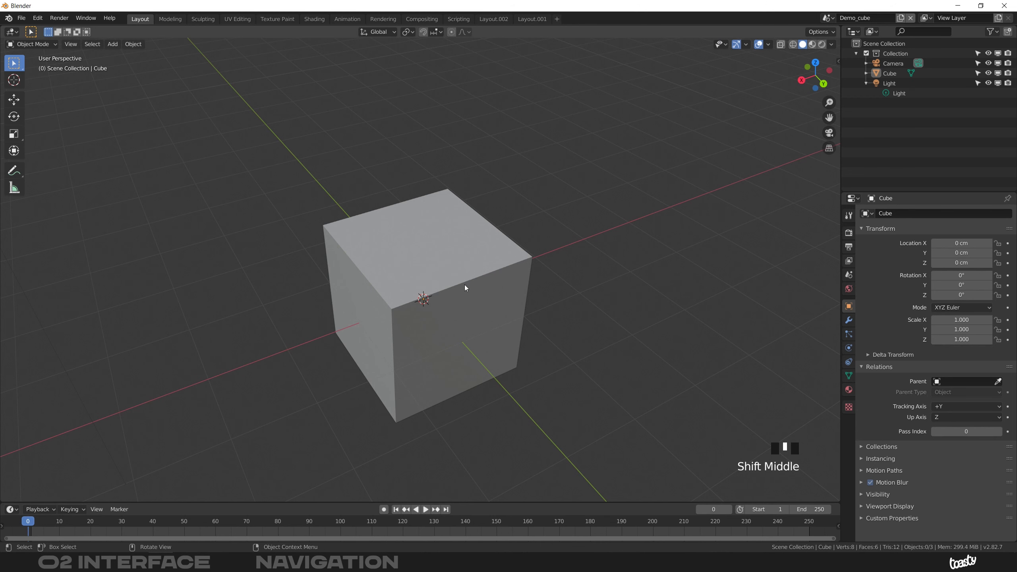
{"action": "middle_click_drag", "start_coordinate": [467, 289], "coordinate": [478, 243]}
{"action": "middle_click_drag", "start_coordinate": [475, 315], "coordinate": [447, 268], "text": "ctrl"}
{"action": "middle_click", "coordinate": [446, 268]}
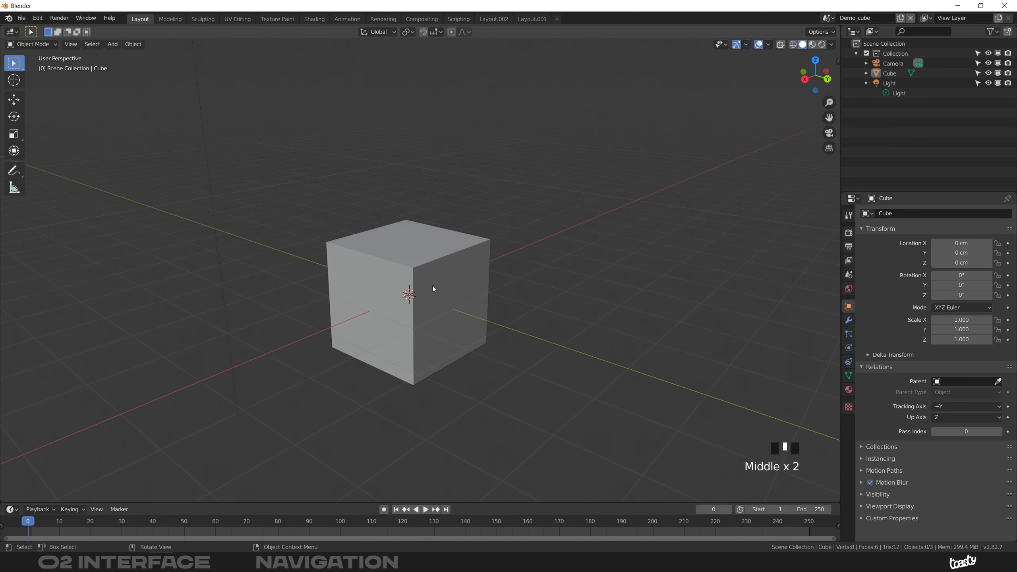
Step: View the cube from the front, back, right, left, top and bottom in orthographic projection
{"action": "key", "text": "KP_1"}
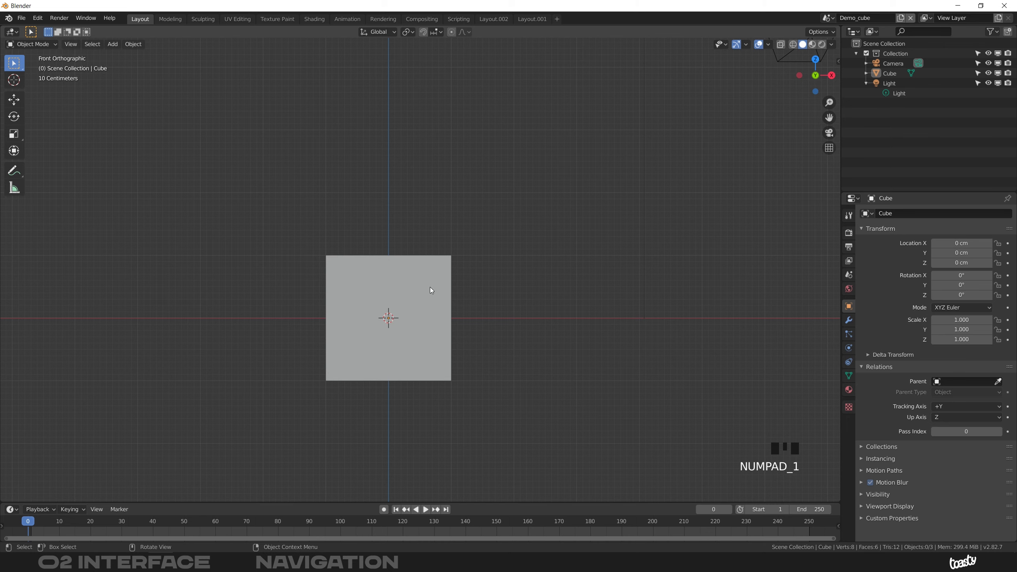
{"action": "key", "text": "ctrl+KP_1"}
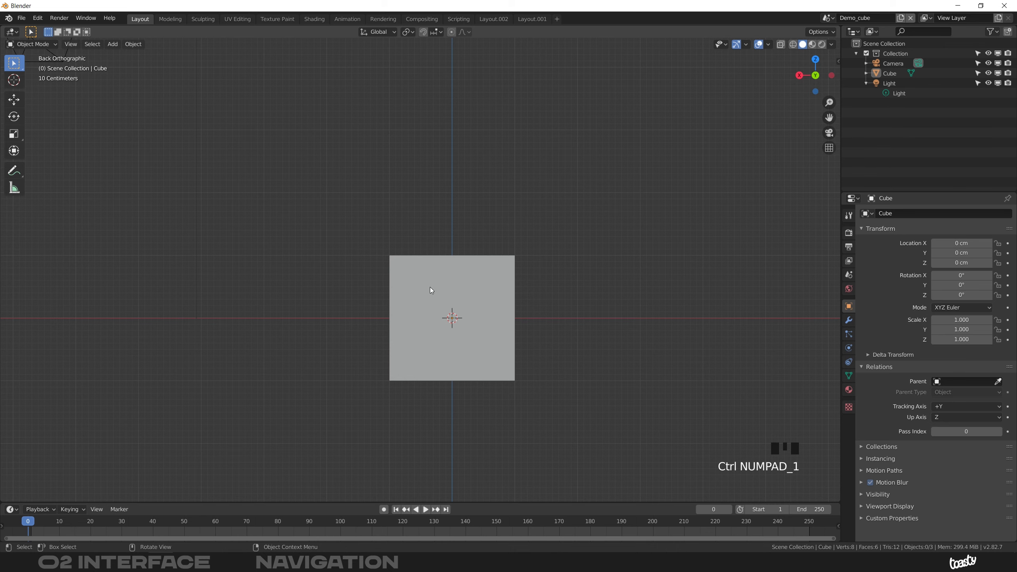
{"action": "key", "text": "KP_3"}
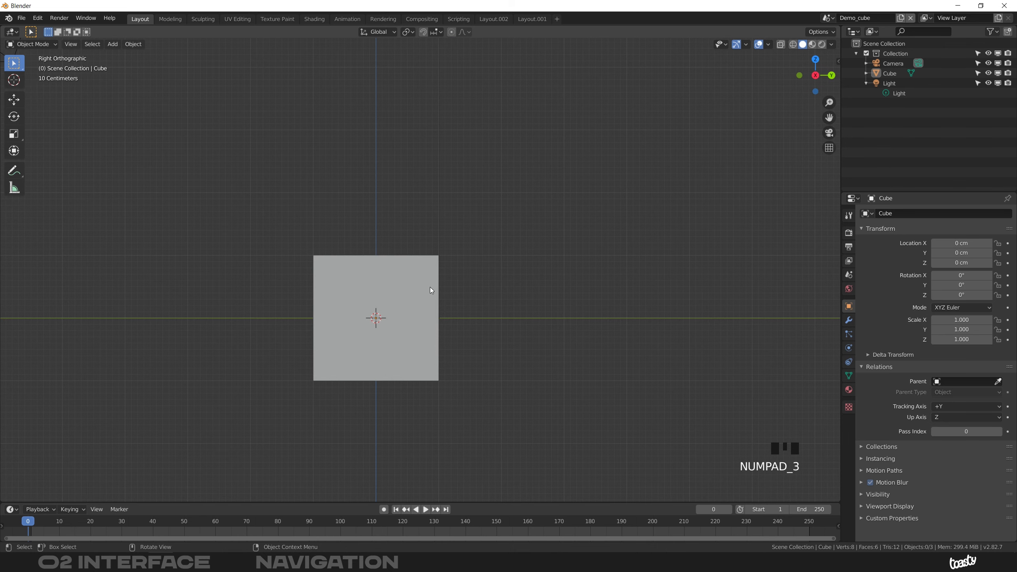
{"action": "key", "text": "ctrl+KP_3"}
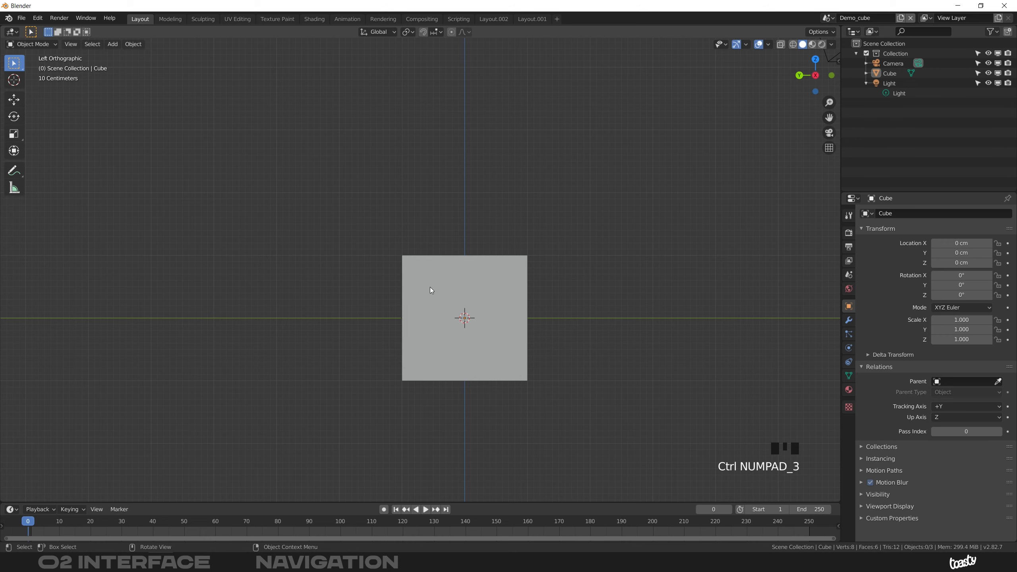
{"action": "key", "text": "KP_7"}
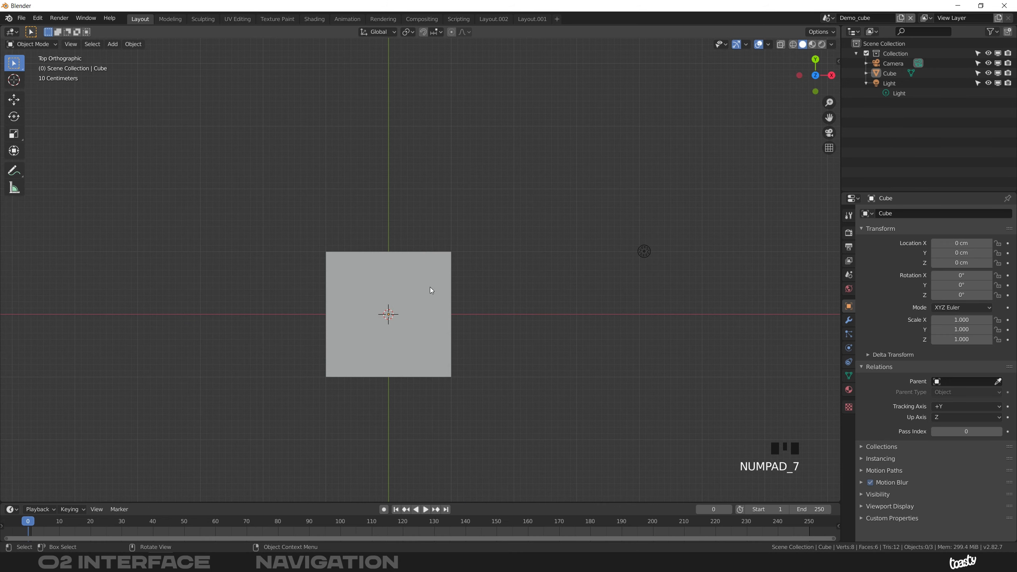
{"action": "key", "text": "ctrl+KP_7"}
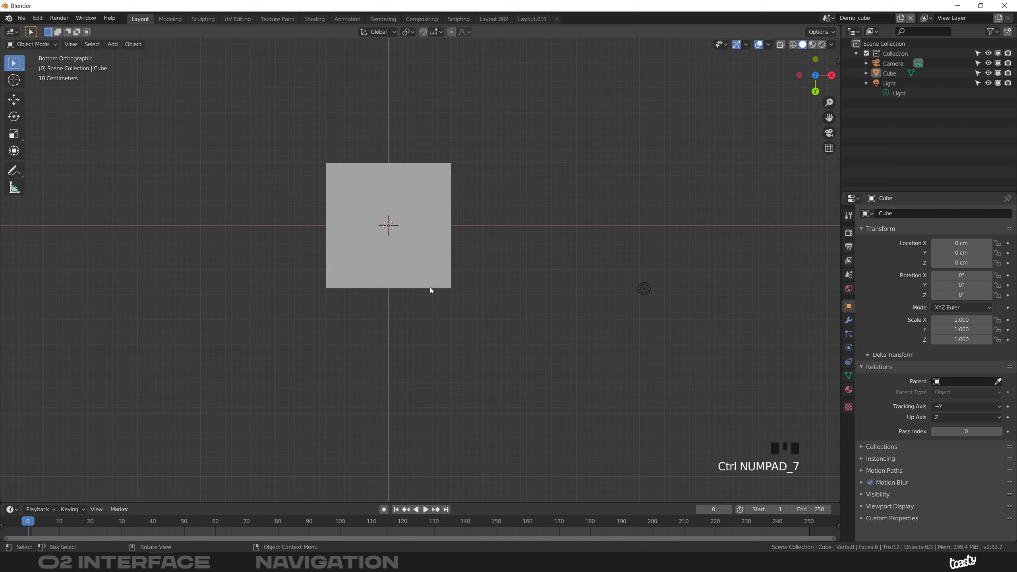
{"action": "middle_click_drag", "start_coordinate": [372, 177], "coordinate": [393, 218]}
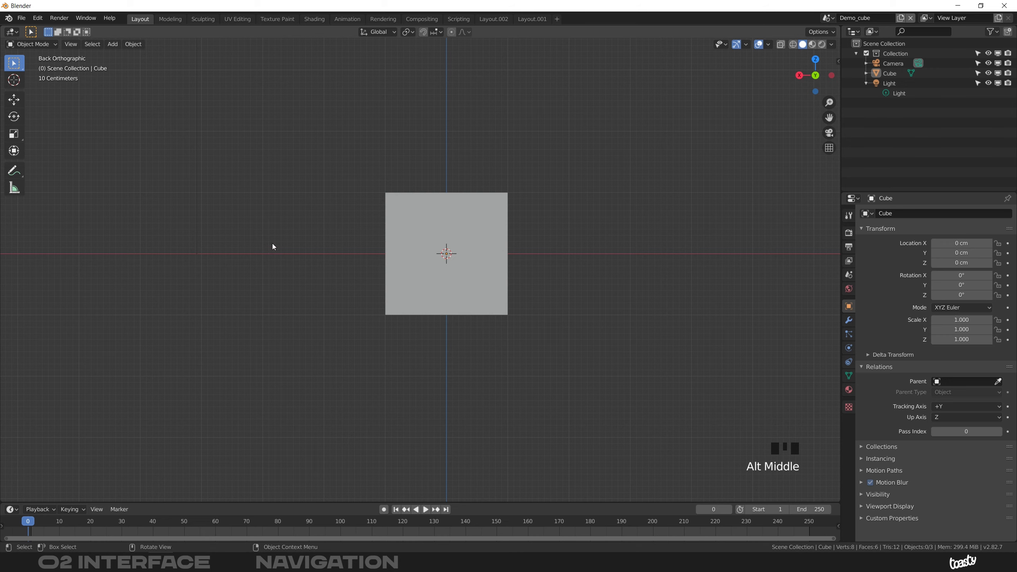
Step: Snap the view to the top and front orthographic views and return to an angled perspective of the cube
{"action": "middle_click_drag", "start_coordinate": [426, 215], "coordinate": [372, 252], "text": "alt"}
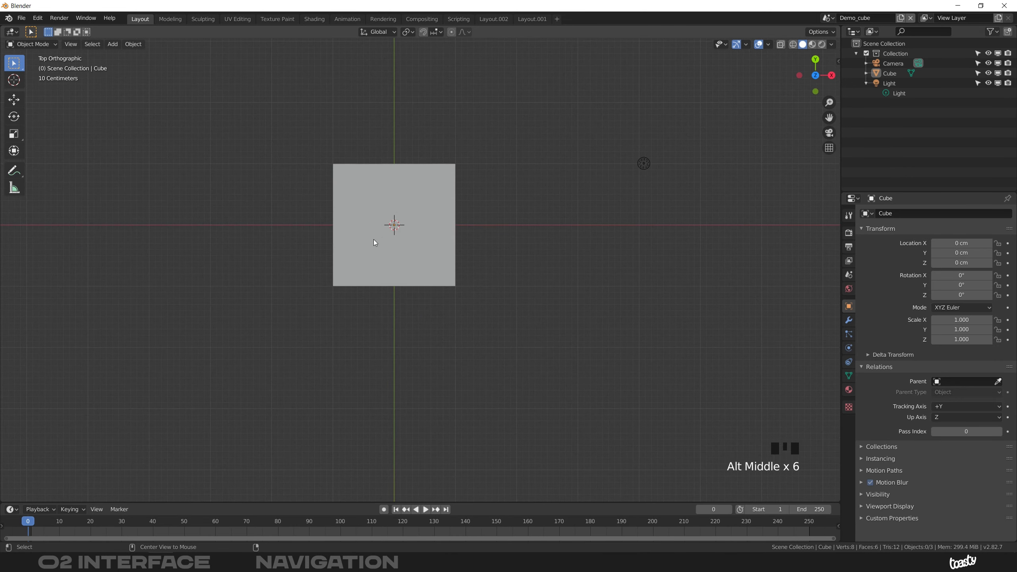
{"action": "middle_click_drag", "start_coordinate": [380, 191], "coordinate": [388, 202], "text": "alt"}
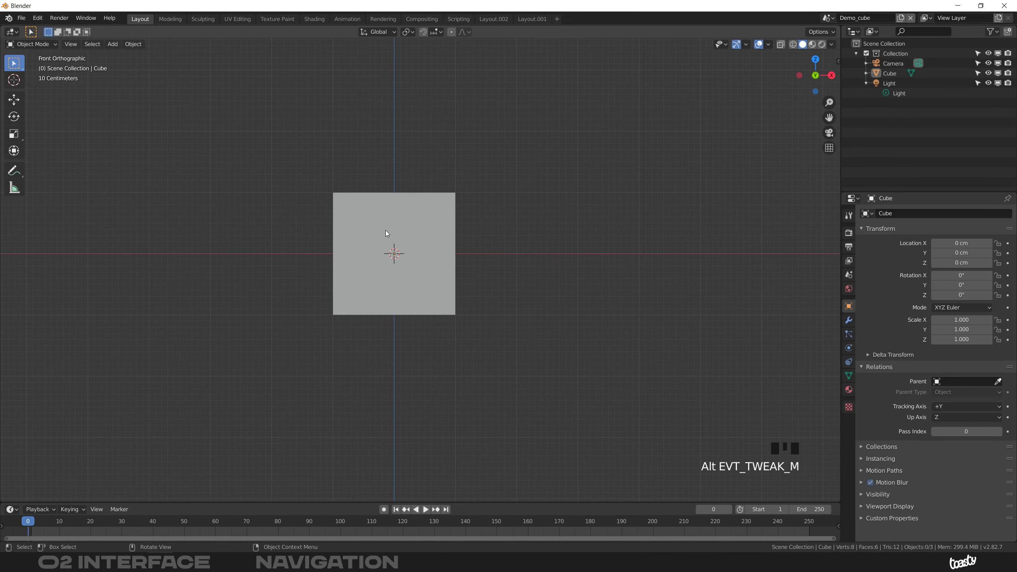
{"action": "key", "text": "KP_1"}
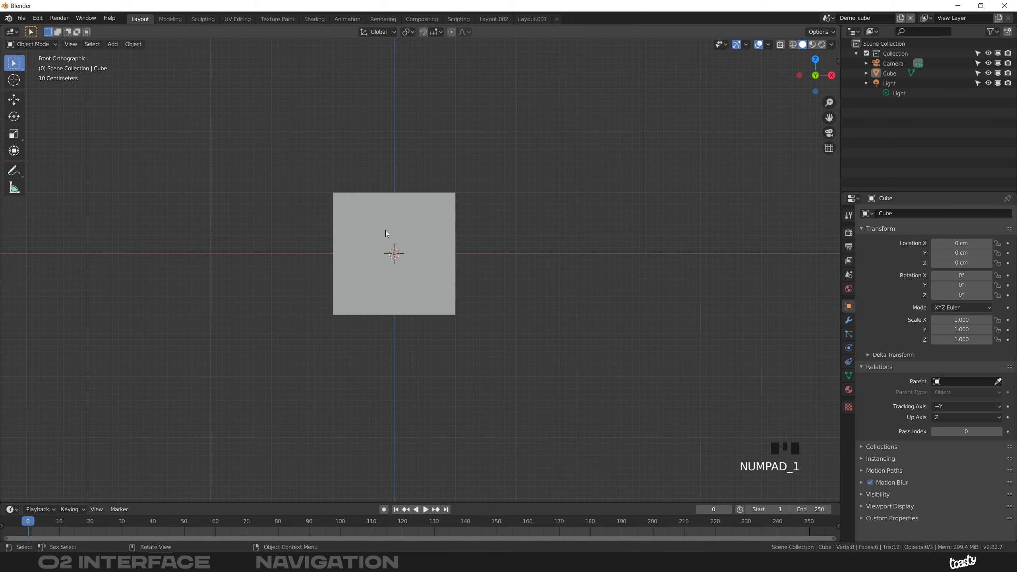
{"action": "mouse_move", "coordinate": [361, 229]}
{"action": "middle_mouse_down"}
{"action": "mouse_move", "coordinate": [387, 227]}
{"action": "mouse_move", "coordinate": [377, 203]}
{"action": "mouse_move", "coordinate": [334, 228]}
{"action": "mouse_move", "coordinate": [344, 238]}
{"action": "mouse_move", "coordinate": [297, 243]}
{"action": "mouse_move", "coordinate": [321, 244]}
{"action": "mouse_move", "coordinate": [336, 262]}
{"action": "mouse_move", "coordinate": [390, 258]}
{"action": "mouse_move", "coordinate": [509, 215]}
{"action": "mouse_move", "coordinate": [406, 227]}
{"action": "mouse_move", "coordinate": [299, 257]}
{"action": "mouse_move", "coordinate": [364, 227]}
{"action": "middle_mouse_up"}
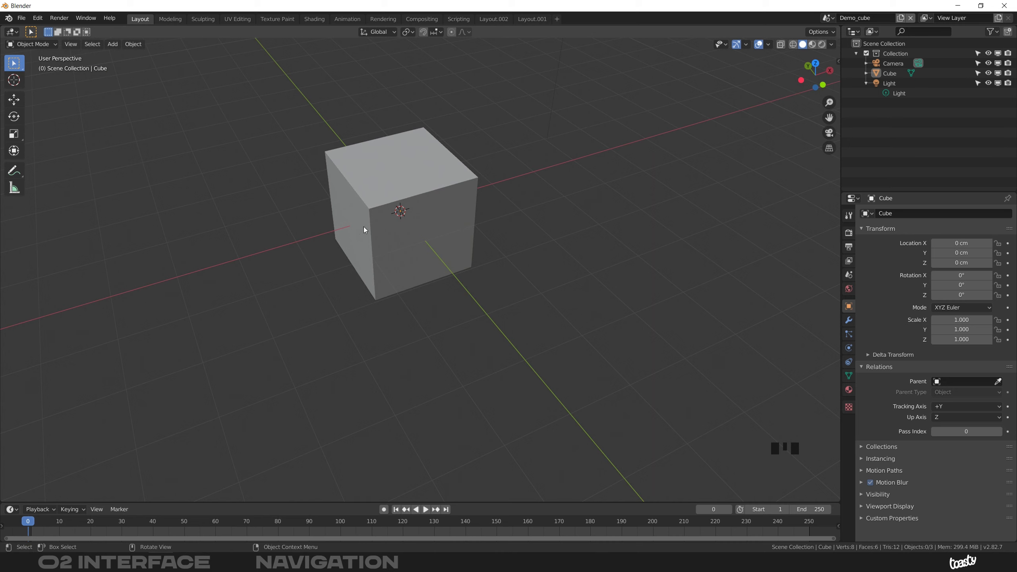
{"action": "middle_click_drag", "start_coordinate": [408, 185], "coordinate": [406, 227], "text": "shift"}
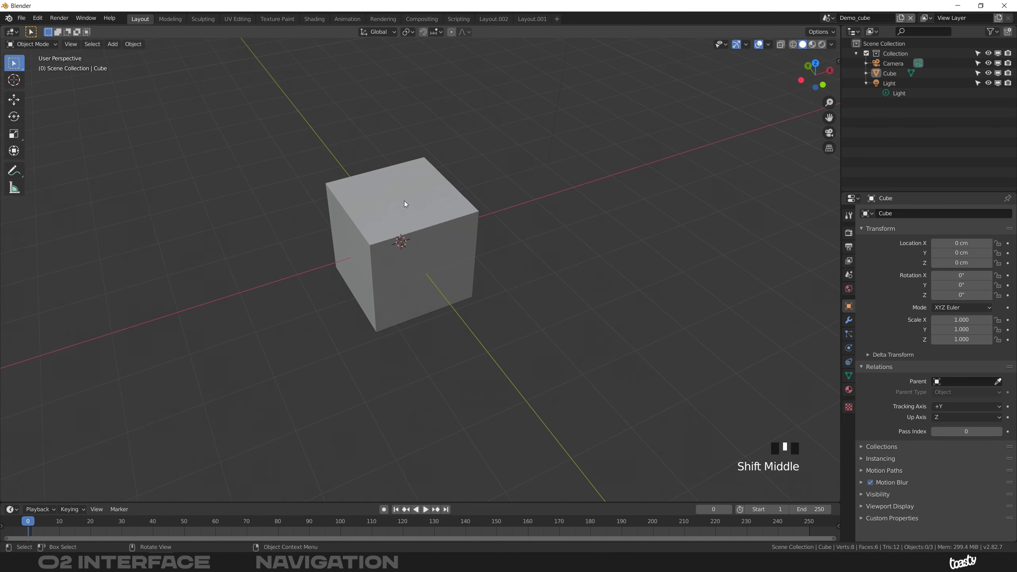
Step: Look at the cube through the scene camera and return to a free perspective view showing the camera object
{"action": "left_click", "coordinate": [829, 132]}
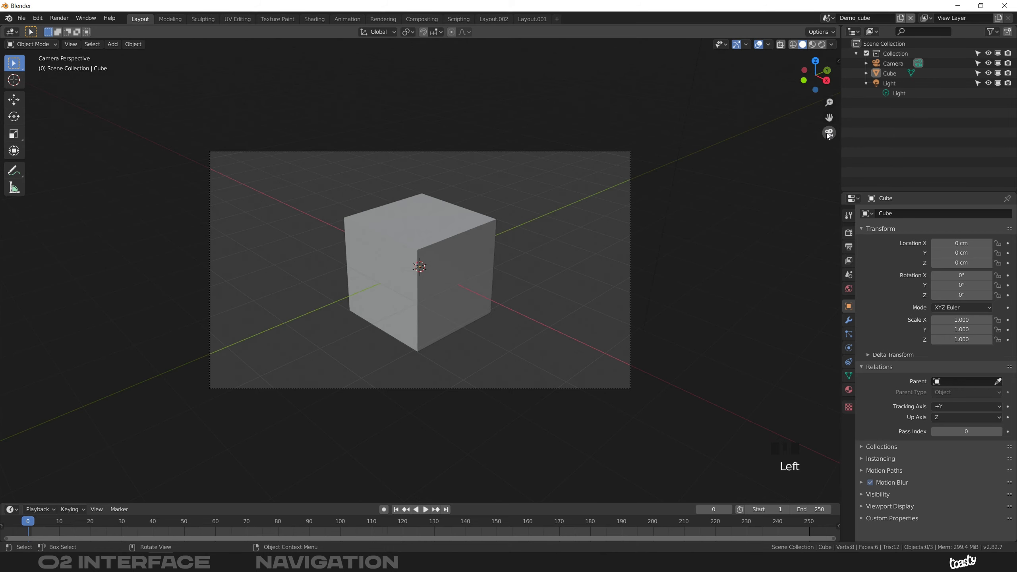
{"action": "left_click", "coordinate": [829, 132]}
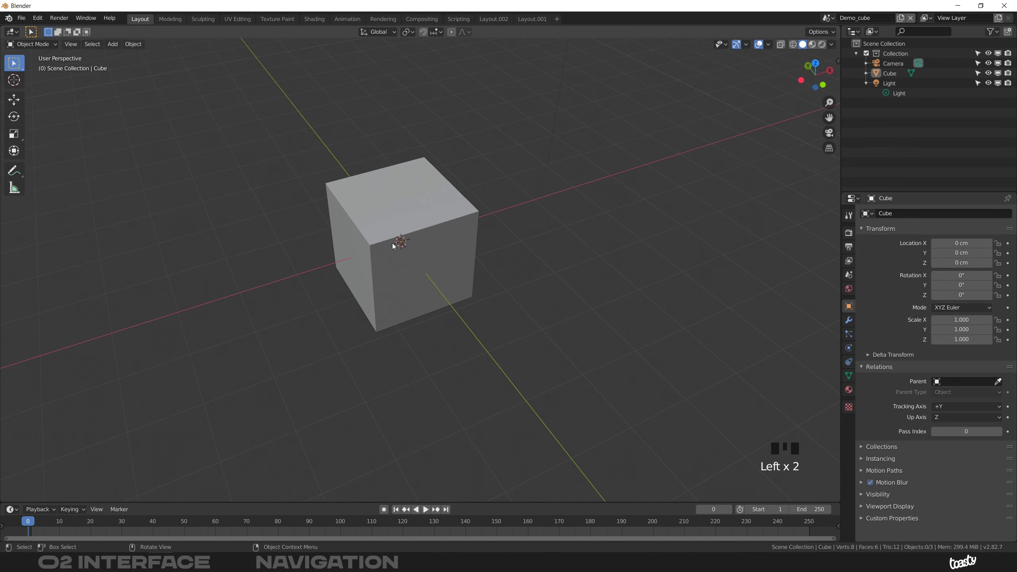
{"action": "key", "text": "KP_0"}
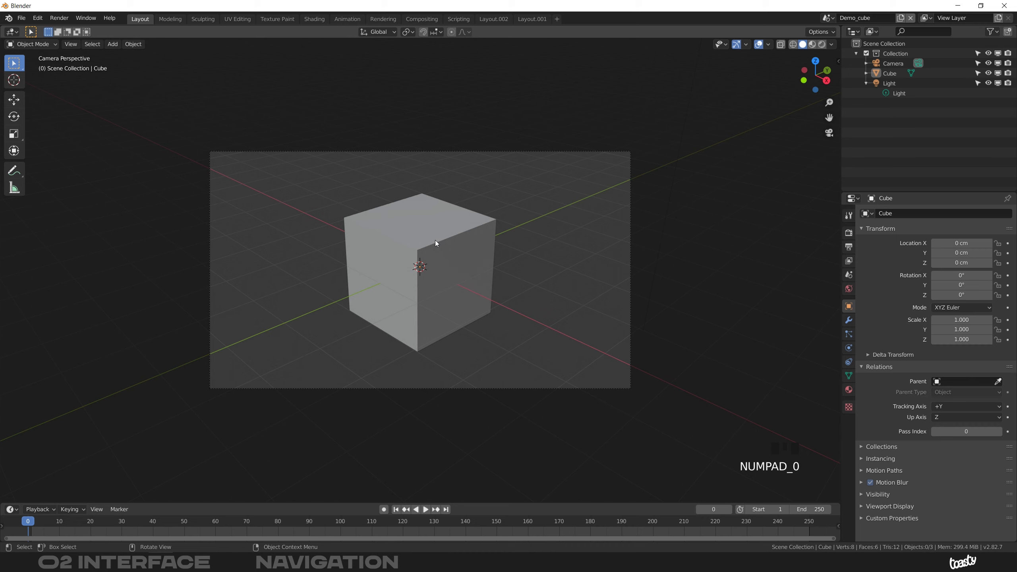
{"action": "middle_click_drag", "start_coordinate": [433, 227], "coordinate": [504, 256]}
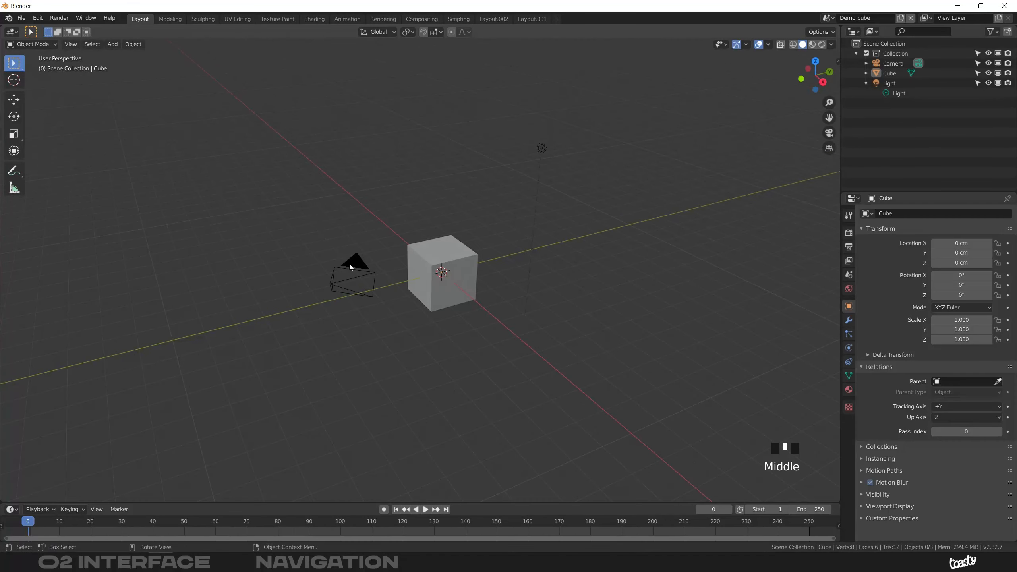
Step: Duplicate the camera, place the copy at about X 880, Y -368, Z 540 cm, and clear the selection
{"action": "left_click", "coordinate": [370, 268]}
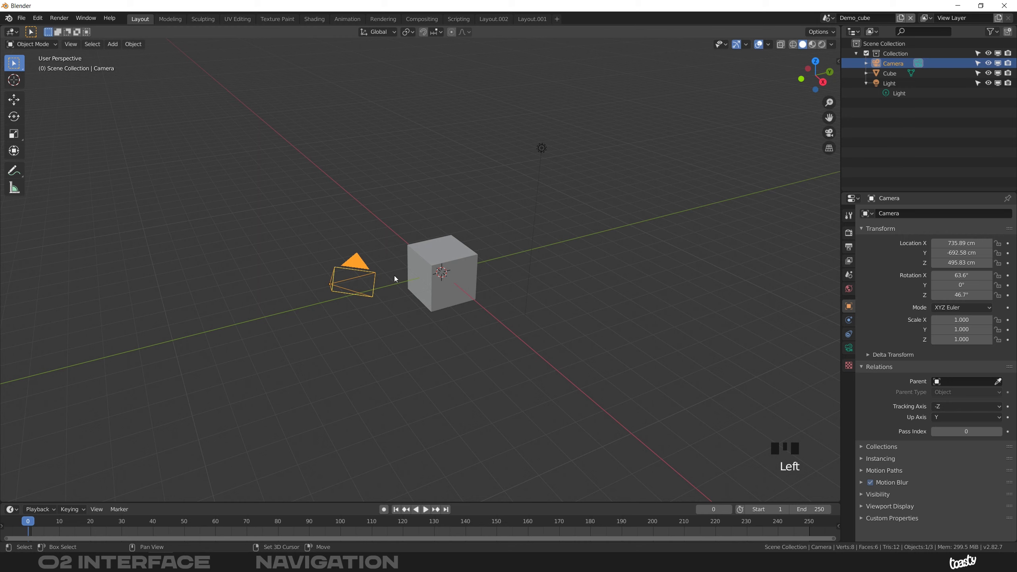
{"action": "key", "text": "shift+d"}
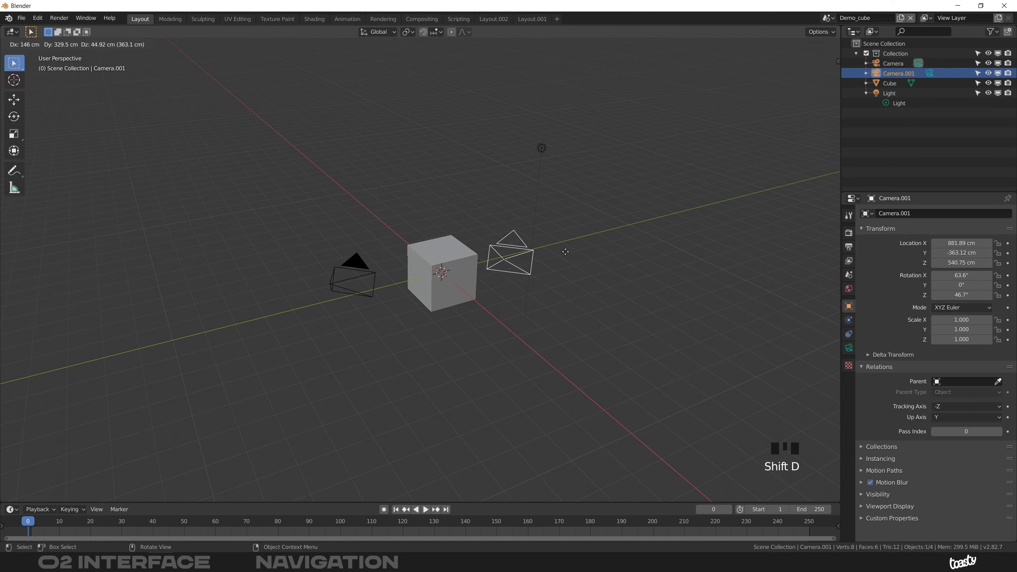
{"action": "left_click", "coordinate": [509, 252]}
{"action": "middle_click_drag", "start_coordinate": [453, 248], "coordinate": [479, 279]}
{"action": "key", "text": "alt+a"}
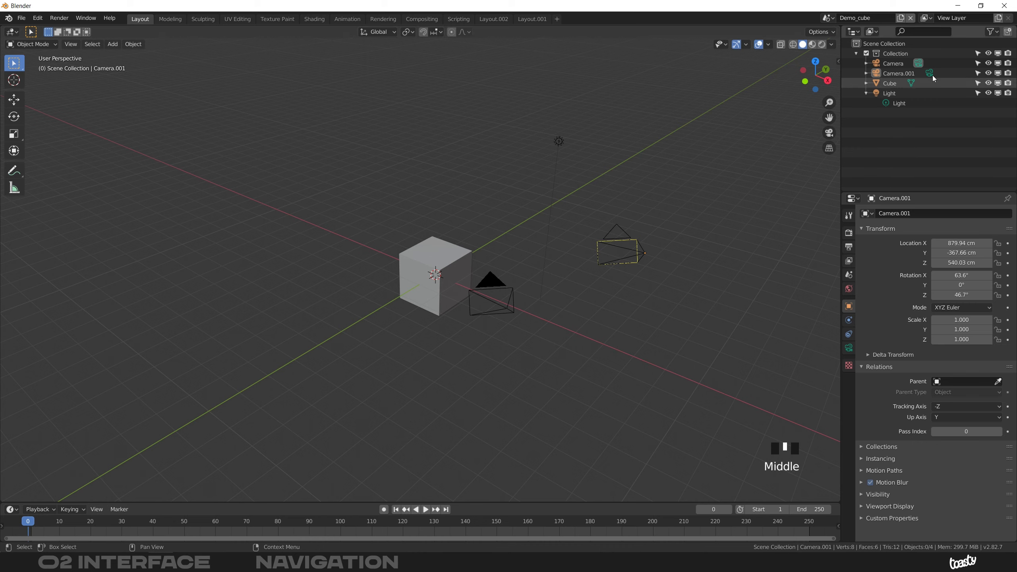
Step: Pick the original camera, look through it, and return to the free perspective view
{"action": "left_click", "coordinate": [919, 64]}
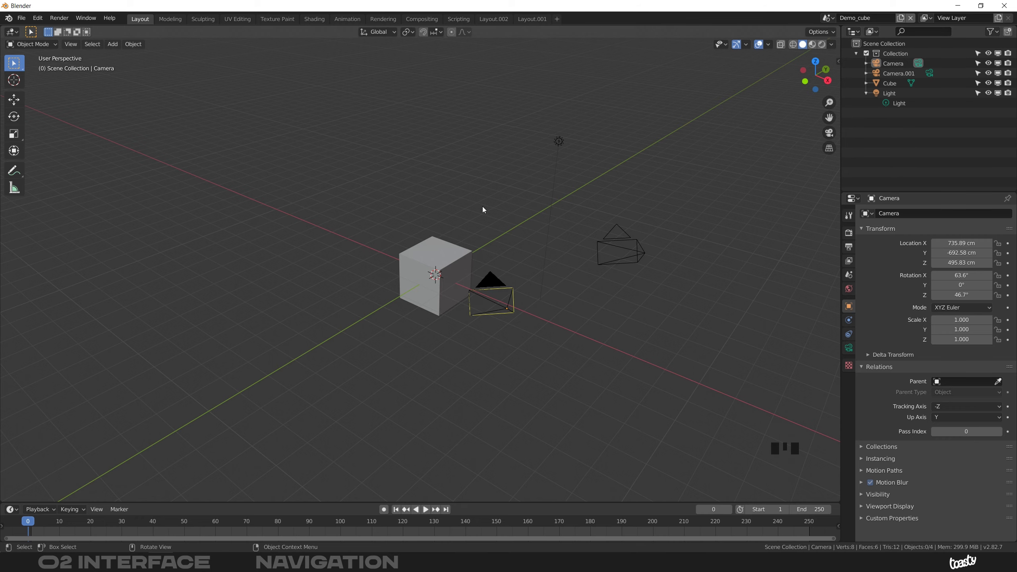
{"action": "key", "text": "KP_0"}
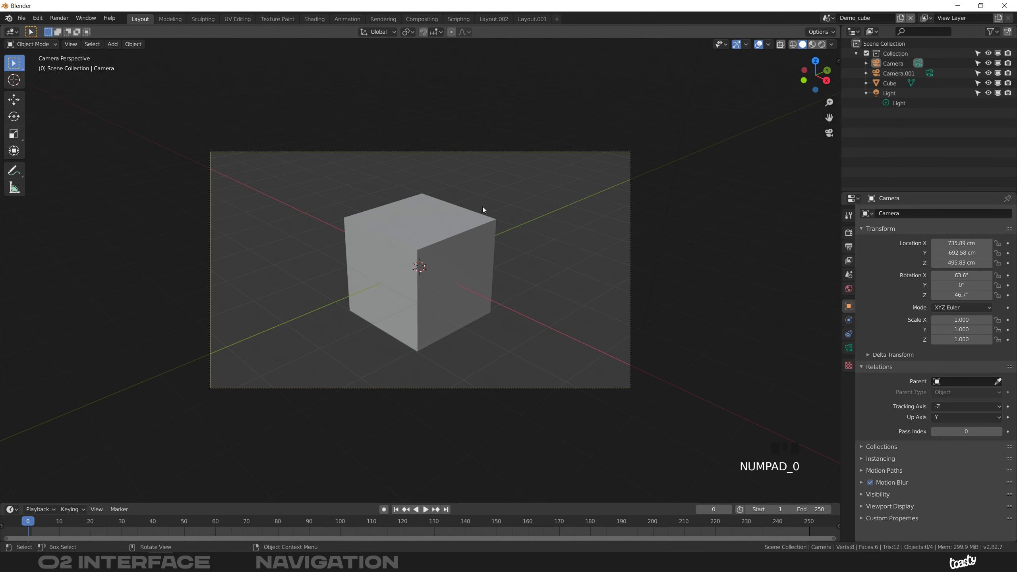
{"action": "key", "text": "KP_0"}
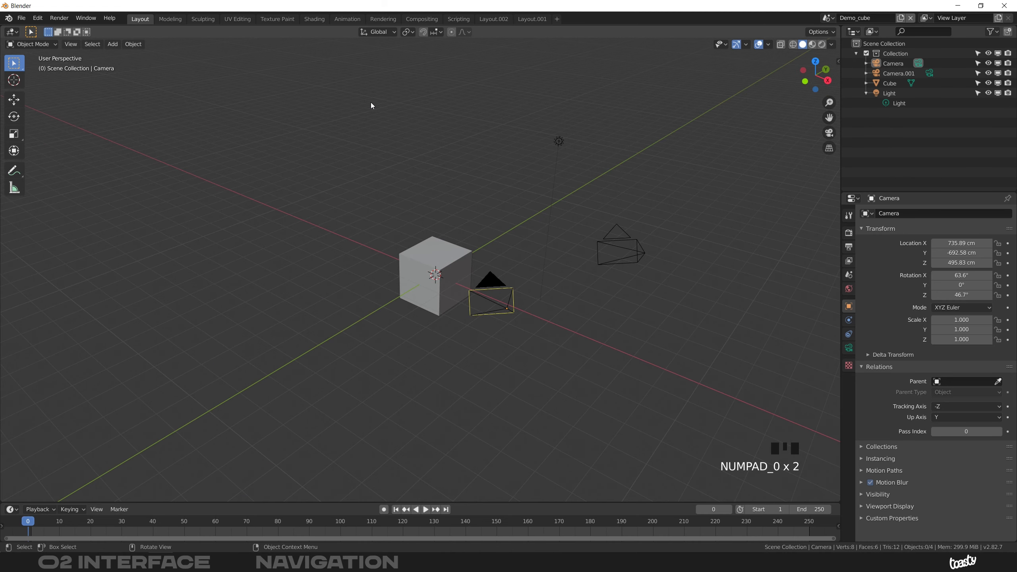
Step: Make the duplicated camera the active scene camera and check the scene through it
{"action": "left_click", "coordinate": [616, 227]}
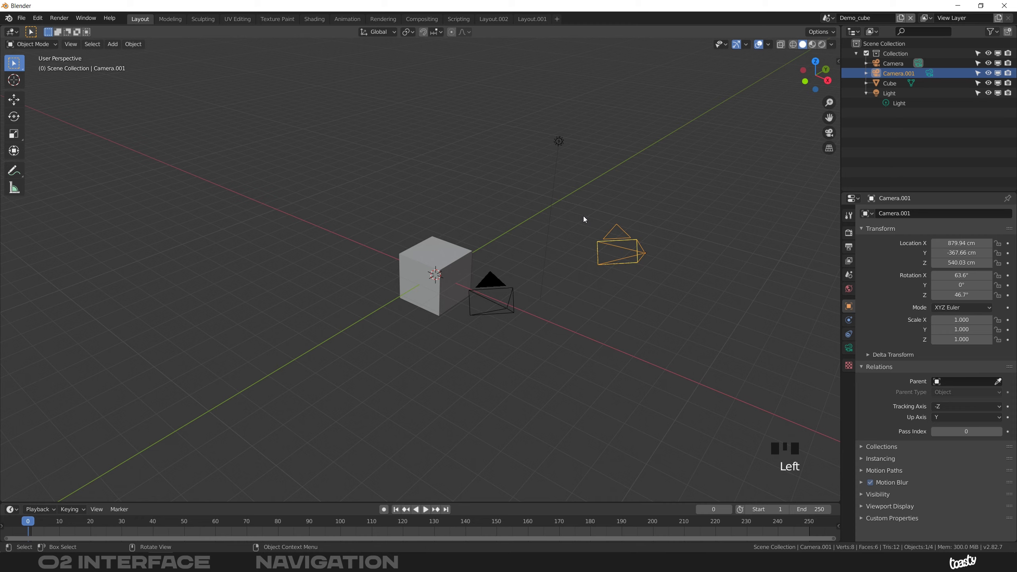
{"action": "key", "text": "ctrl+KP_0"}
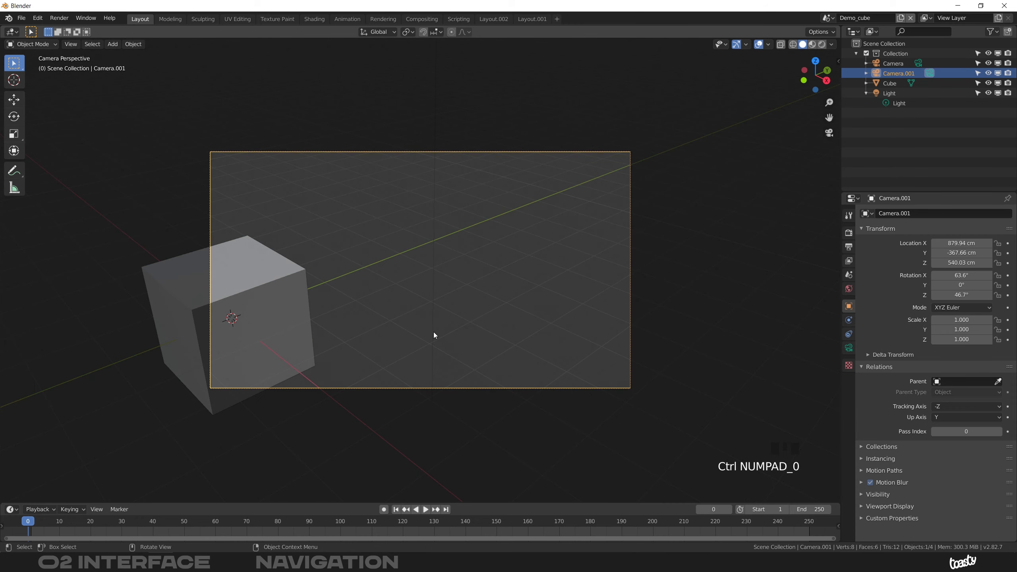
{"action": "middle_click_drag", "start_coordinate": [313, 272], "coordinate": [448, 143]}
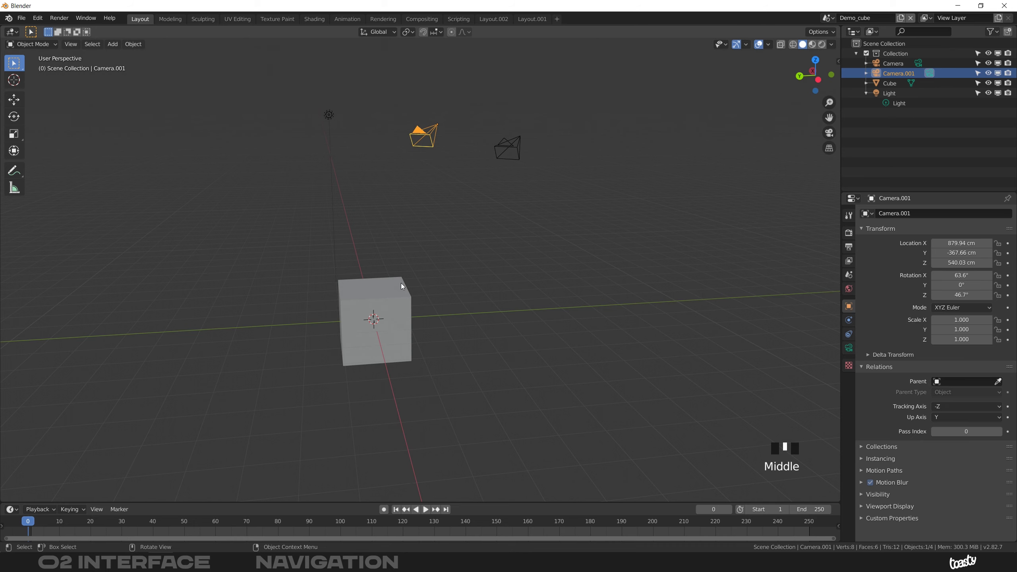
{"action": "key", "text": "KP_0"}
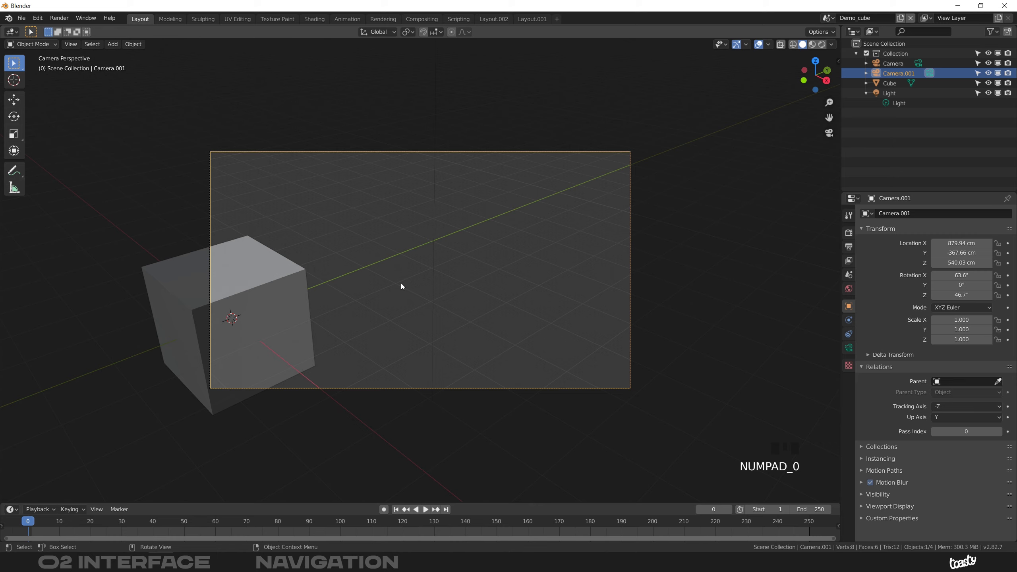
{"action": "key", "text": "KP_0"}
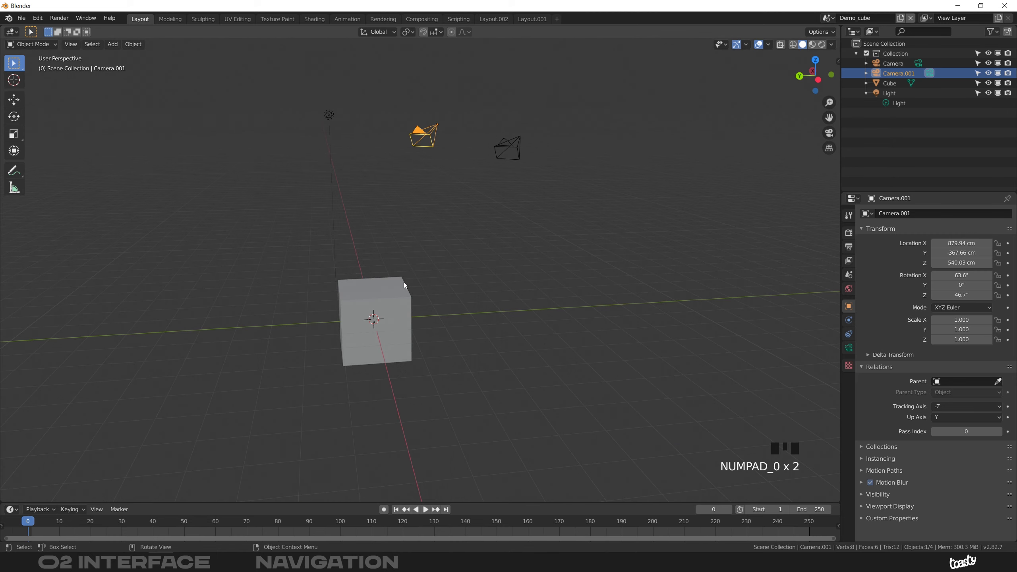
Step: Look through the duplicated camera and turn on Lock Camera to View
{"action": "key", "text": "KP_0"}
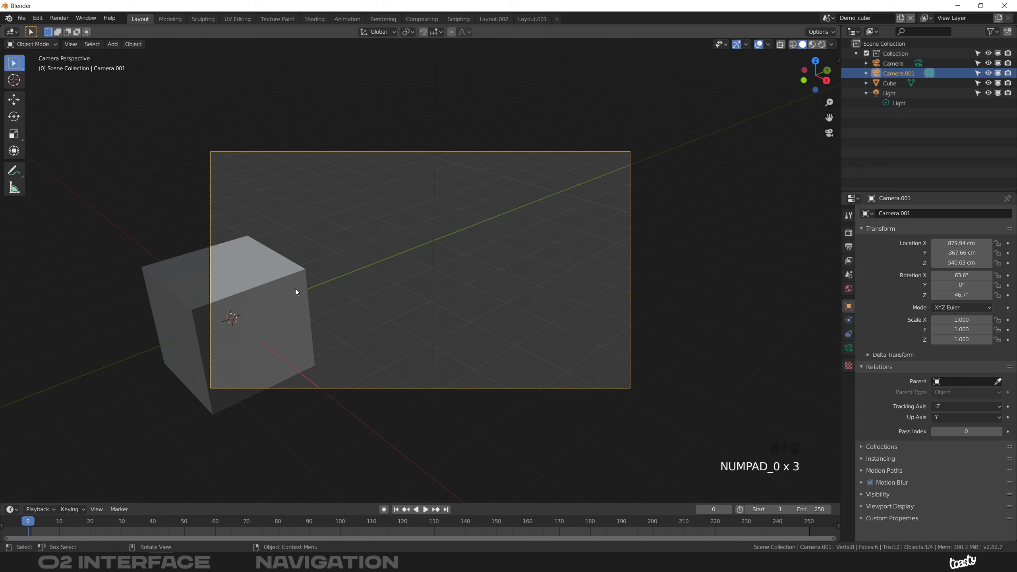
{"action": "middle_click_drag", "start_coordinate": [296, 284], "coordinate": [362, 268]}
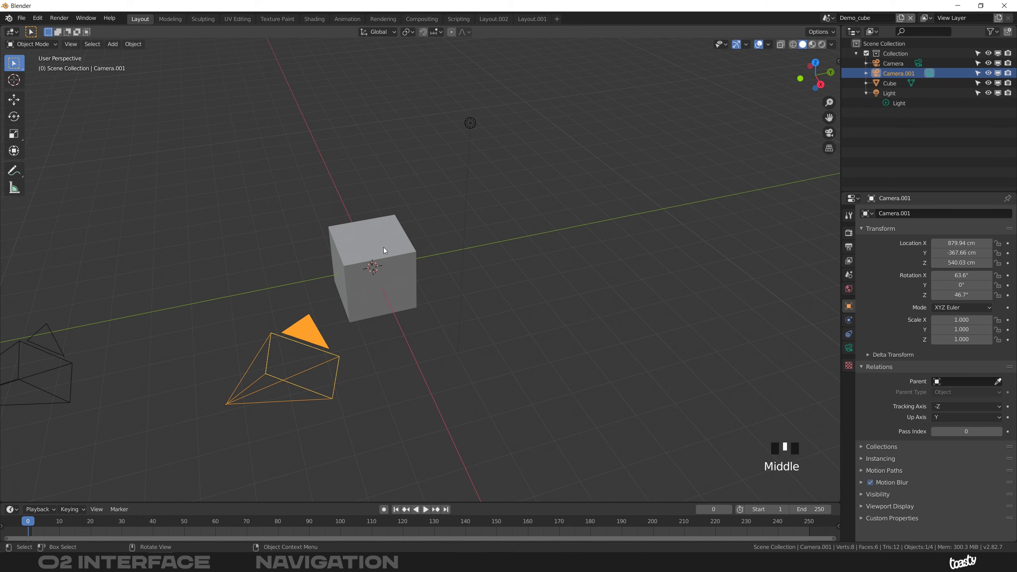
{"action": "key", "text": "KP_0"}
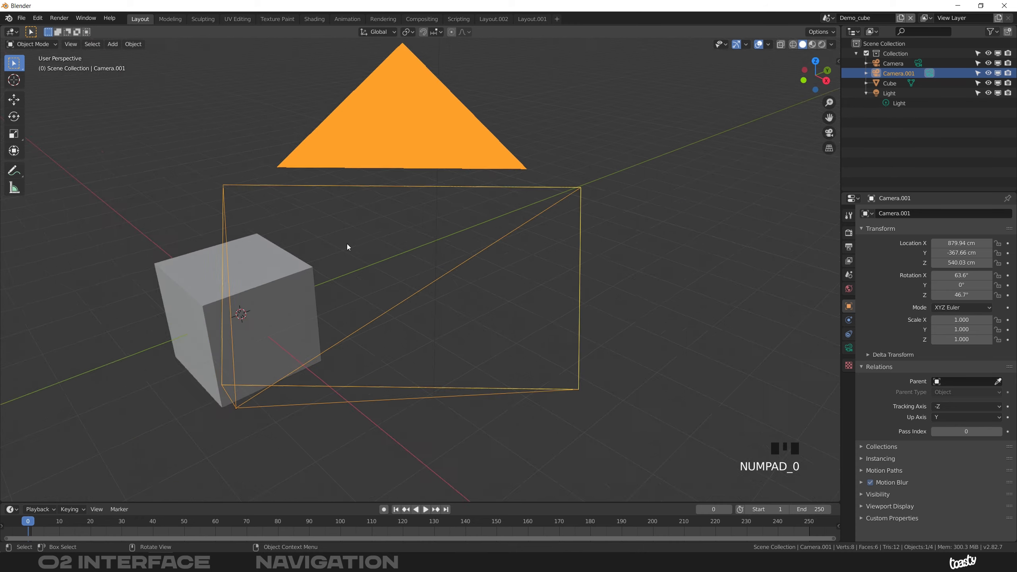
{"action": "key", "text": "n"}
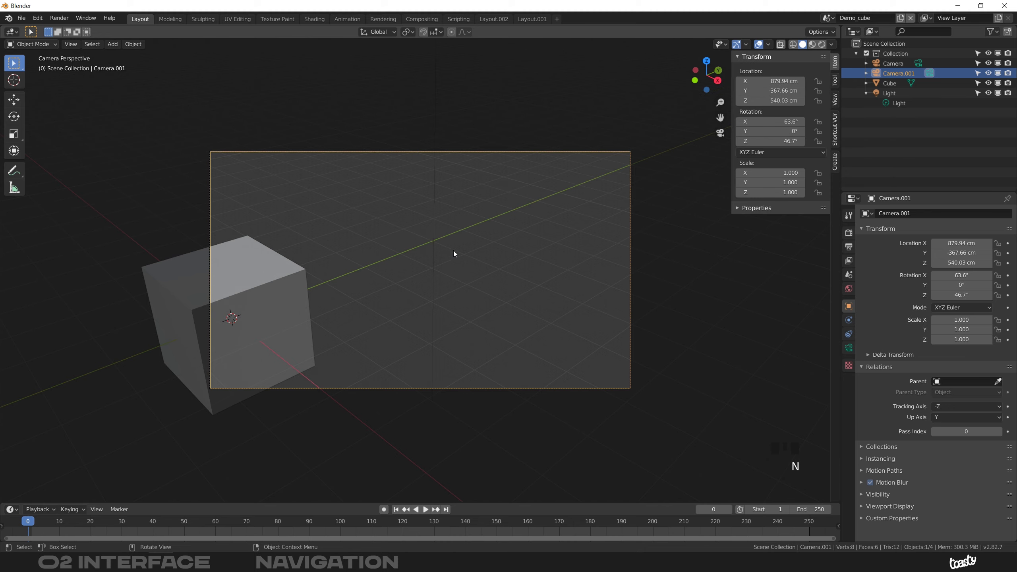
{"action": "left_click", "coordinate": [835, 101]}
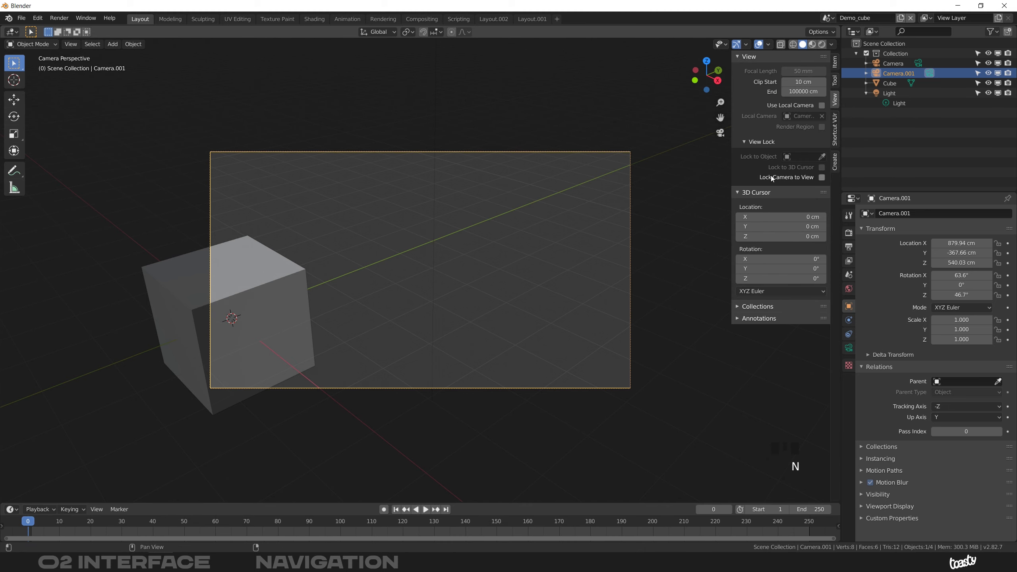
{"action": "left_click", "coordinate": [823, 178]}
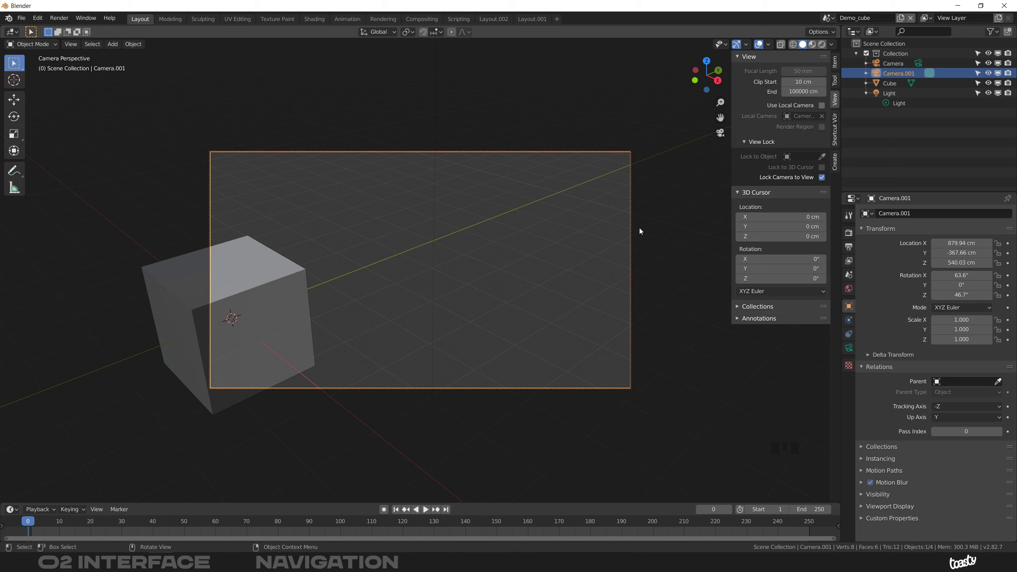
Step: Reframe the locked camera on the cube from about X 231, Y -713, Z 584 cm, and turn off Lock Camera to View
{"action": "middle_click_drag", "start_coordinate": [280, 296], "coordinate": [457, 264], "text": "shift"}
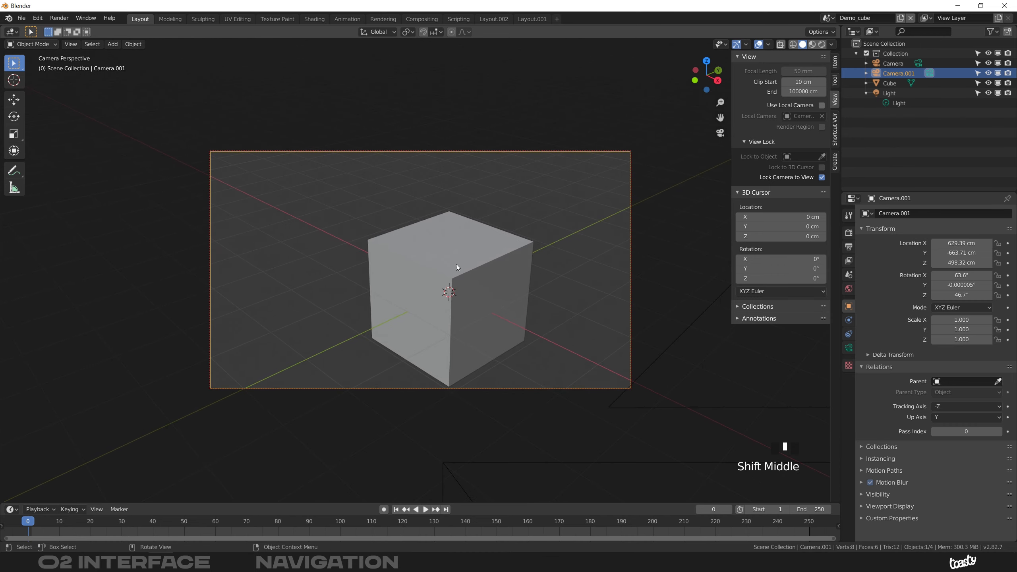
{"action": "middle_click_drag", "start_coordinate": [382, 266], "coordinate": [491, 248]}
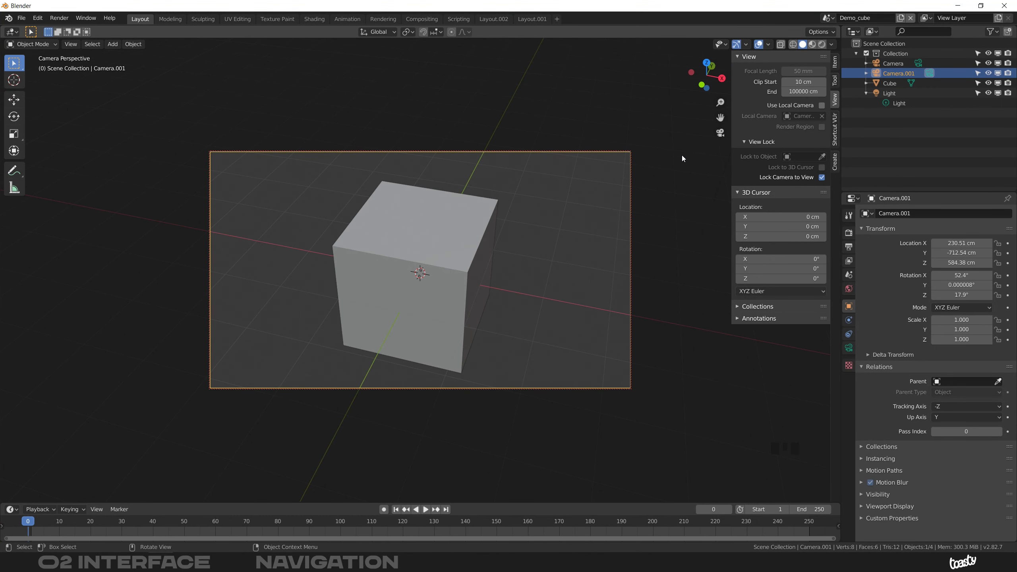
{"action": "left_click", "coordinate": [821, 177]}
{"action": "middle_click_drag", "start_coordinate": [430, 230], "coordinate": [404, 279]}
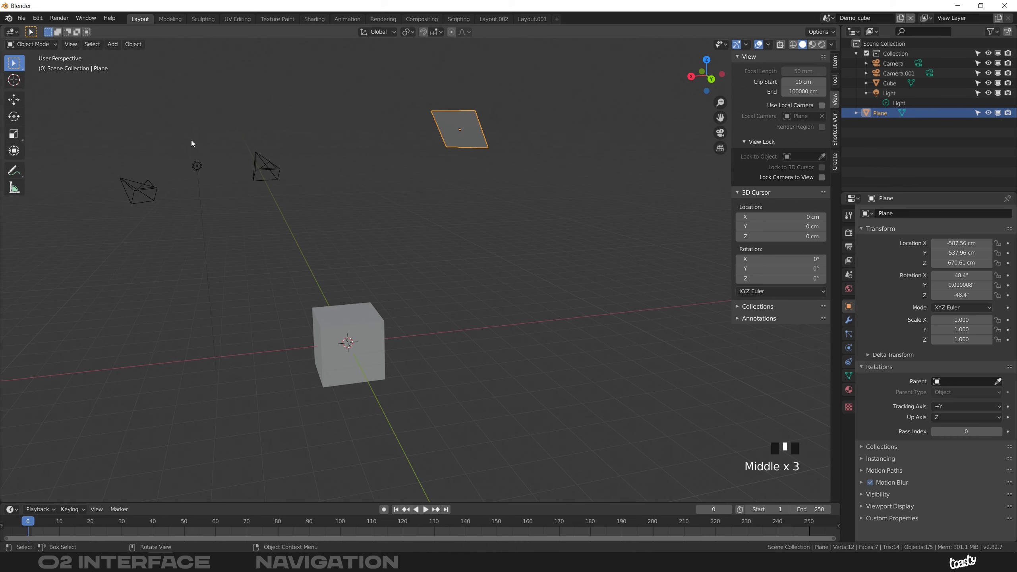
{"action": "left_click", "coordinate": [72, 45]}
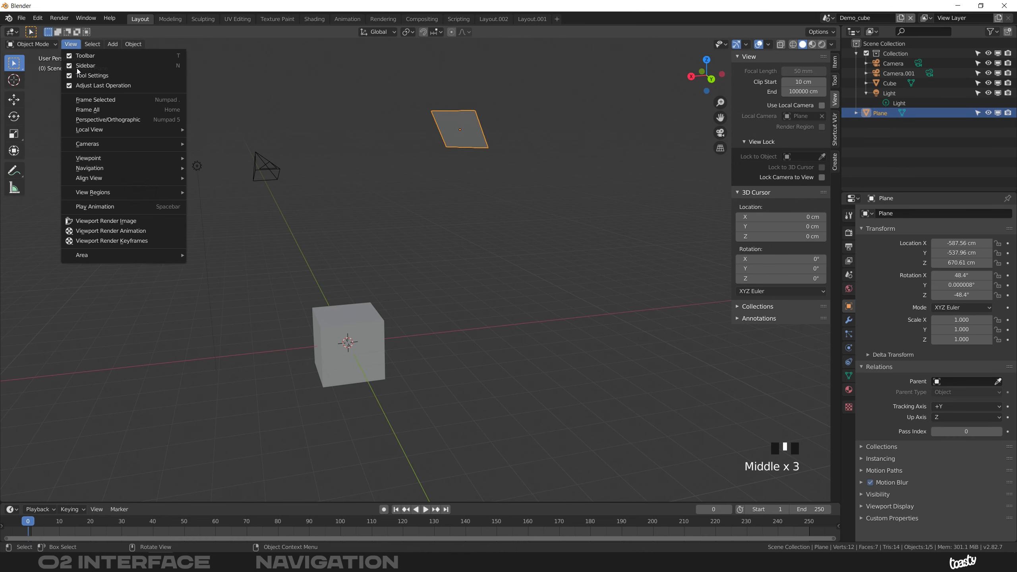
{"action": "mouse_move", "coordinate": [94, 147]}
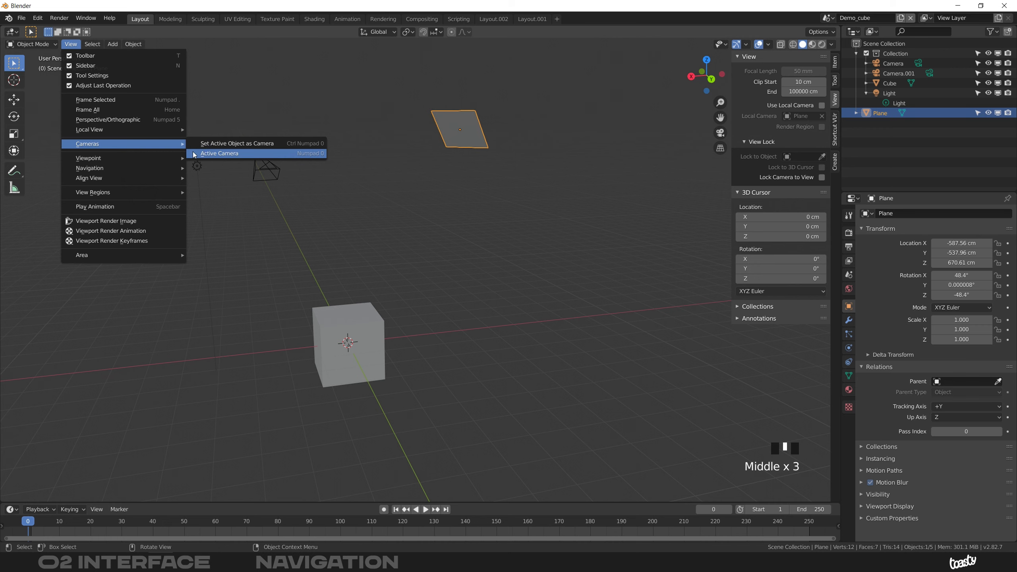
{"action": "mouse_move", "coordinate": [135, 132]}
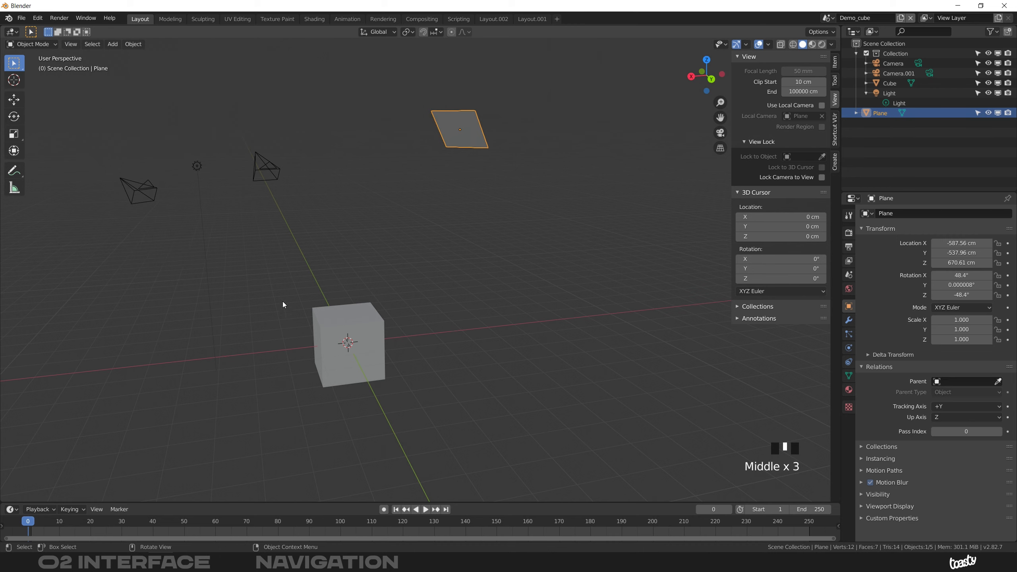
Step: Isolate the cube in local view, inspect it, and return to the full scene
{"action": "middle_click_drag", "start_coordinate": [355, 296], "coordinate": [403, 296]}
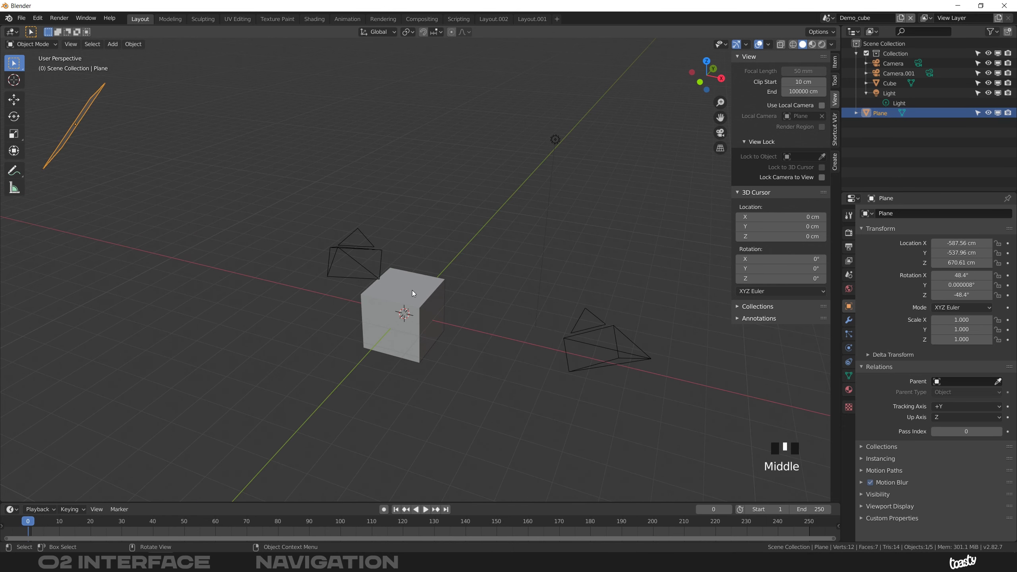
{"action": "left_click", "coordinate": [412, 291]}
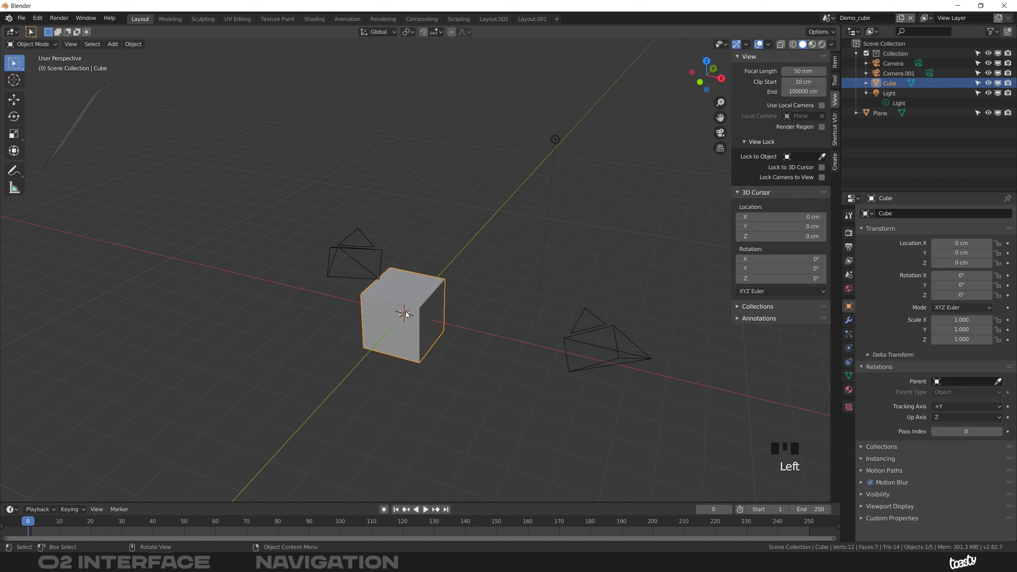
{"action": "key", "text": "KP_Divide"}
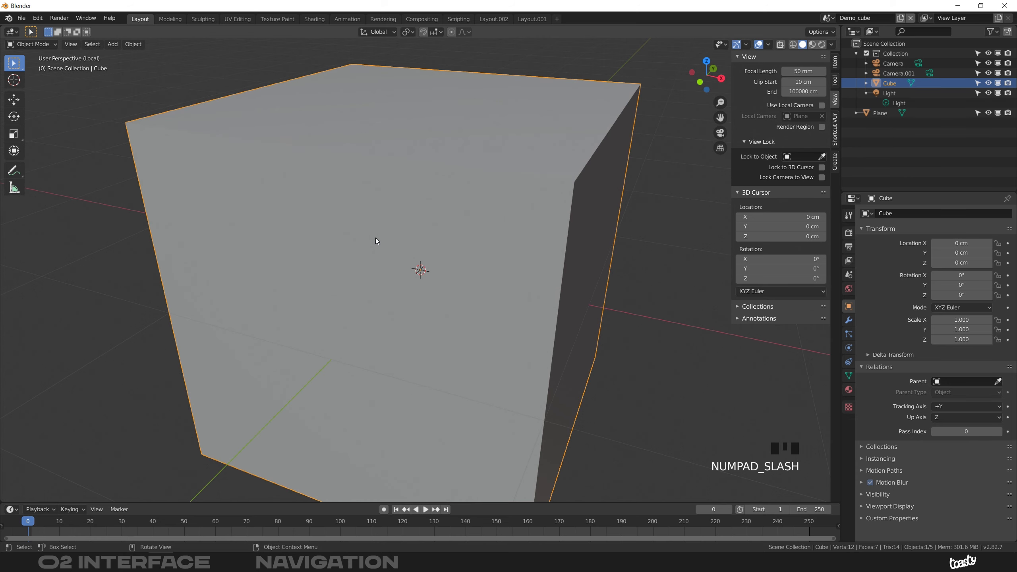
{"action": "middle_click_drag", "start_coordinate": [396, 171], "coordinate": [433, 222], "text": "ctrl"}
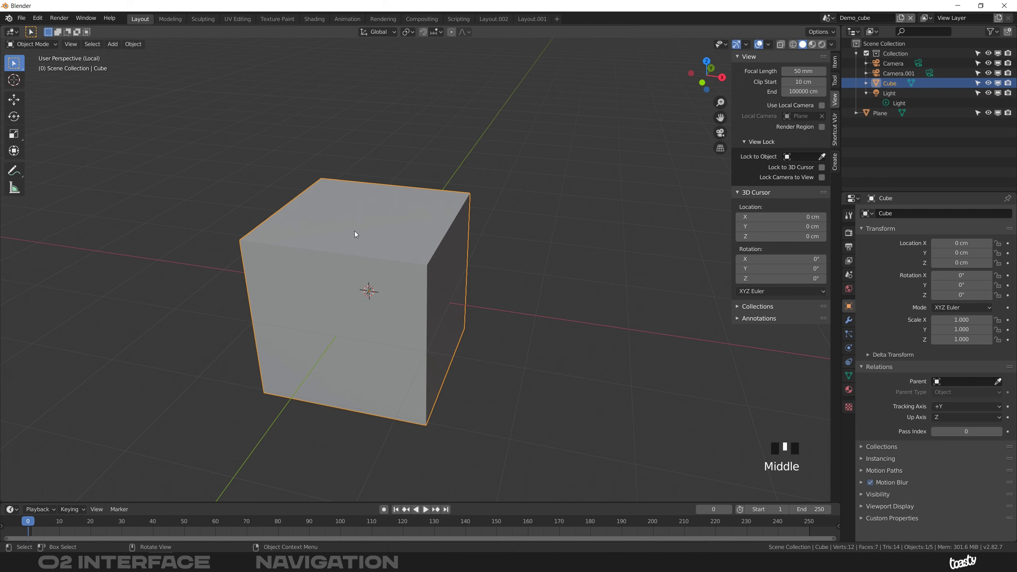
{"action": "key", "text": "KP_Divide"}
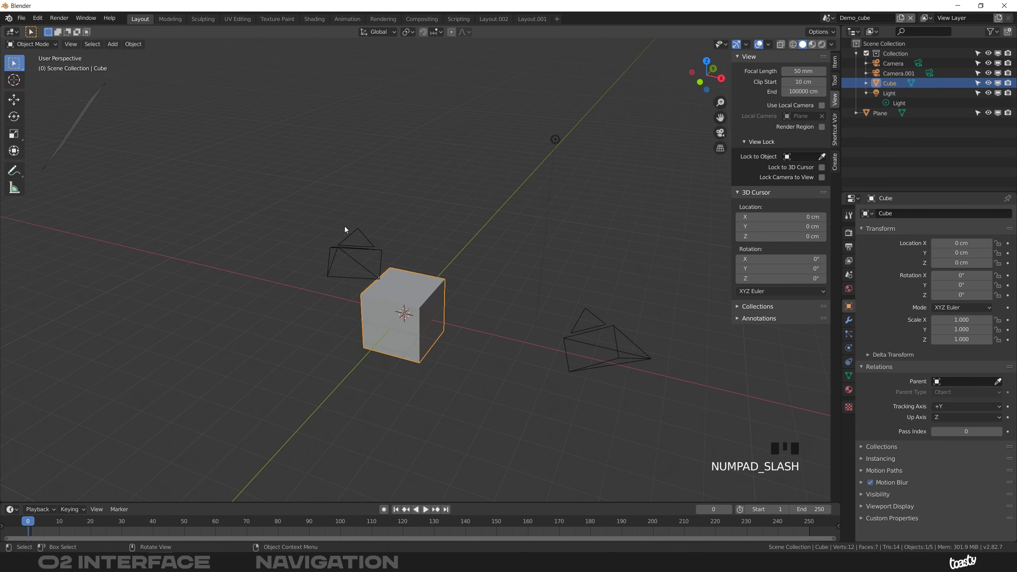
Step: Duplicate the cube twice, placing both copies close behind the original
{"action": "middle_click_drag", "start_coordinate": [375, 296], "coordinate": [238, 168]}
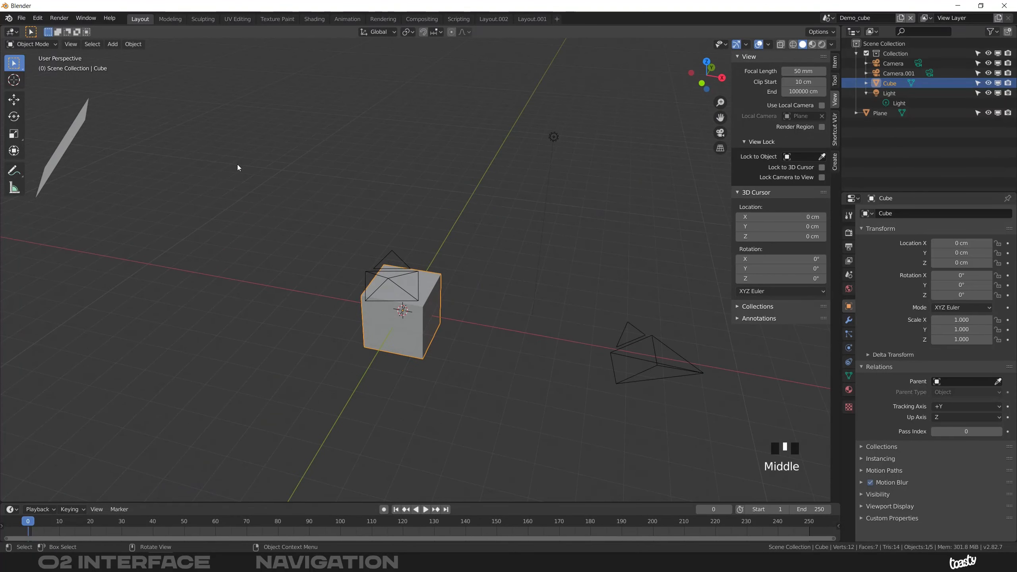
{"action": "middle_click_drag", "start_coordinate": [393, 265], "coordinate": [407, 327], "text": "ctrl"}
{"action": "key", "text": "shift+d"}
{"action": "left_click", "coordinate": [453, 282]}
{"action": "key", "text": "shift+d"}
{"action": "left_click", "coordinate": [386, 289]}
Step: Isolate the original cube from its copies in local view and bring the whole scene back
{"action": "left_click", "coordinate": [405, 327]}
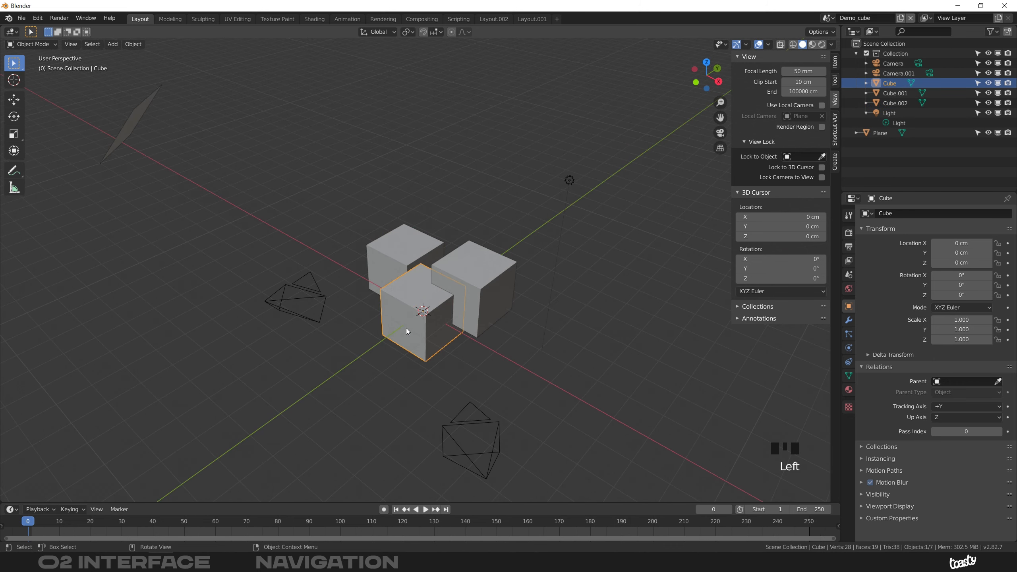
{"action": "key", "text": "KP_Divide"}
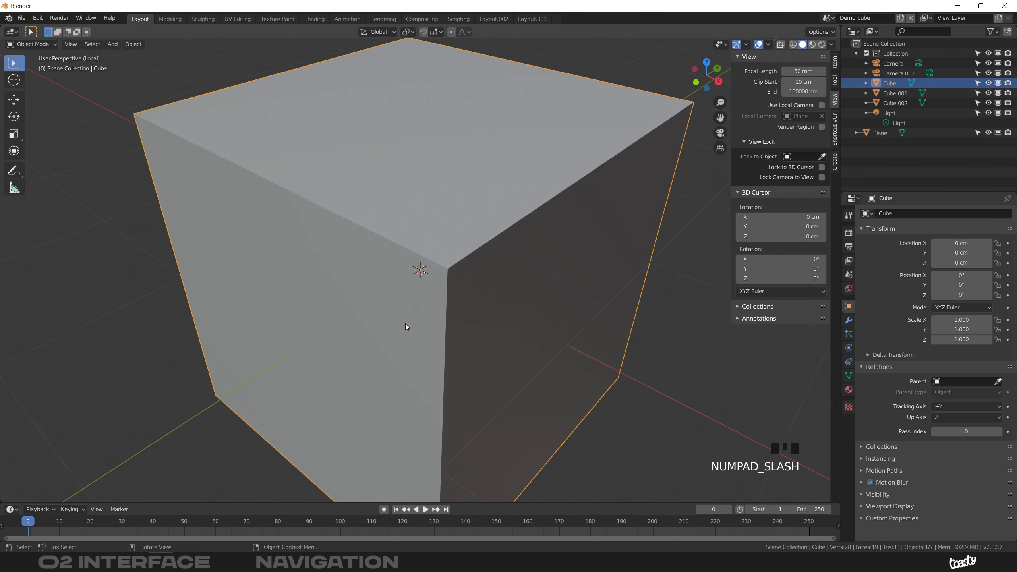
{"action": "mouse_move", "coordinate": [446, 208]}
{"action": "middle_mouse_down", "text": "ctrl"}
{"action": "mouse_move", "coordinate": [424, 271]}
{"action": "mouse_move", "coordinate": [445, 204]}
{"action": "mouse_move", "coordinate": [434, 214]}
{"action": "middle_mouse_up", "text": "ctrl"}
{"action": "key", "text": "KP_Divide"}
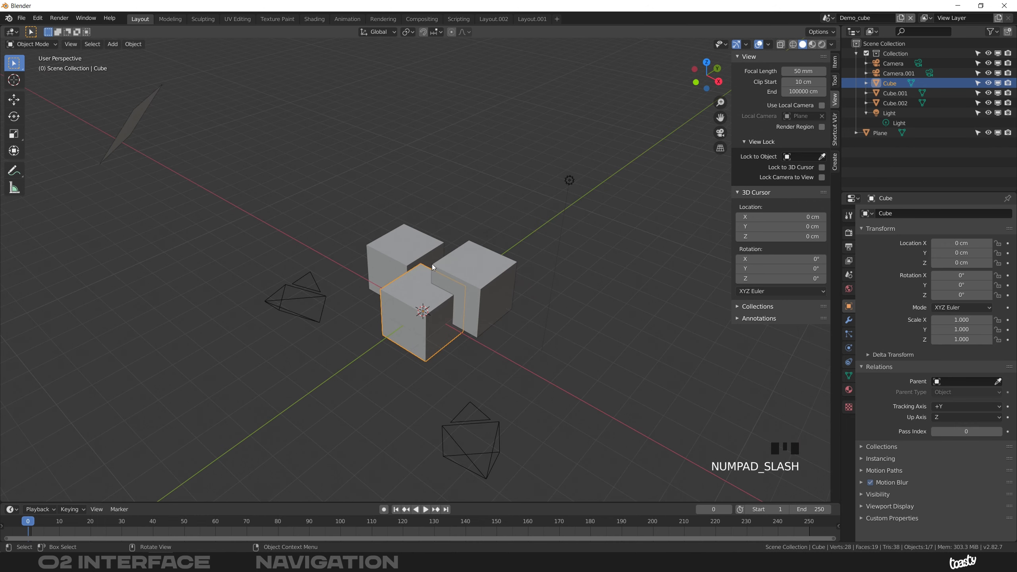
Step: Move the view away from the cubes and frame the selected original cube again
{"action": "middle_click_drag", "start_coordinate": [436, 267], "coordinate": [421, 271], "text": "ctrl"}
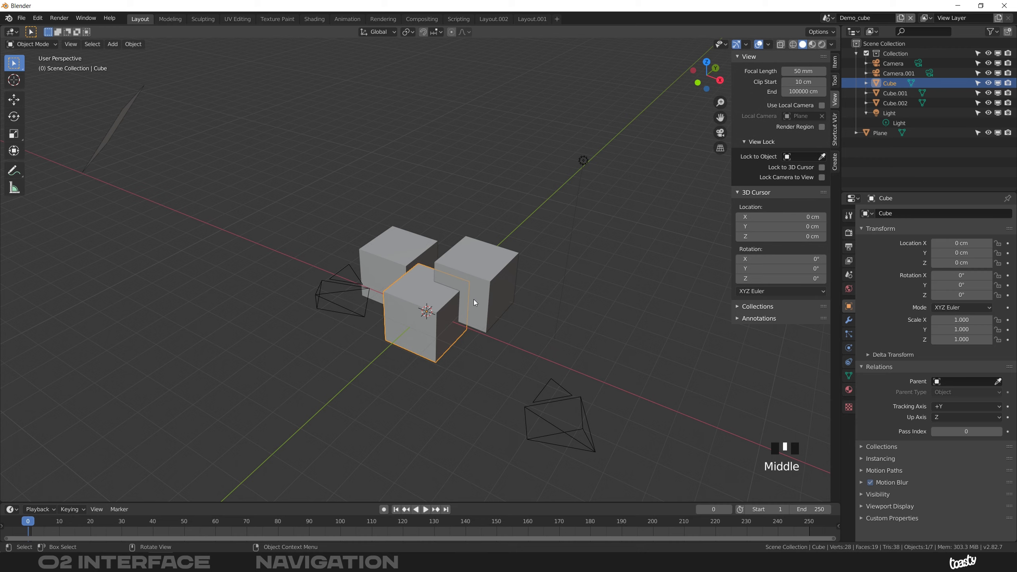
{"action": "middle_click_drag", "start_coordinate": [447, 296], "coordinate": [701, 78], "text": "ctrl"}
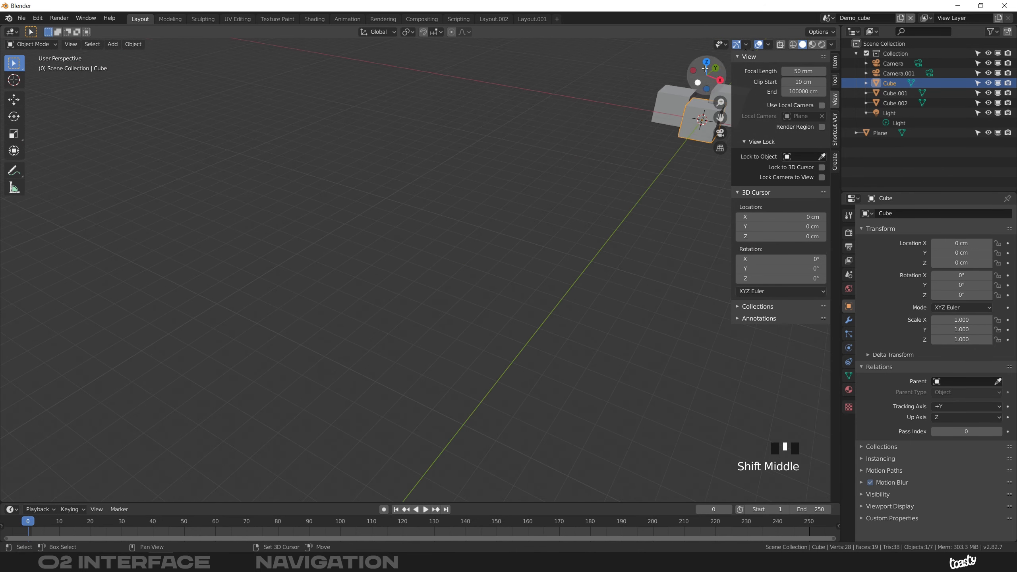
{"action": "middle_click_drag", "start_coordinate": [578, 139], "coordinate": [376, 125], "text": "shift"}
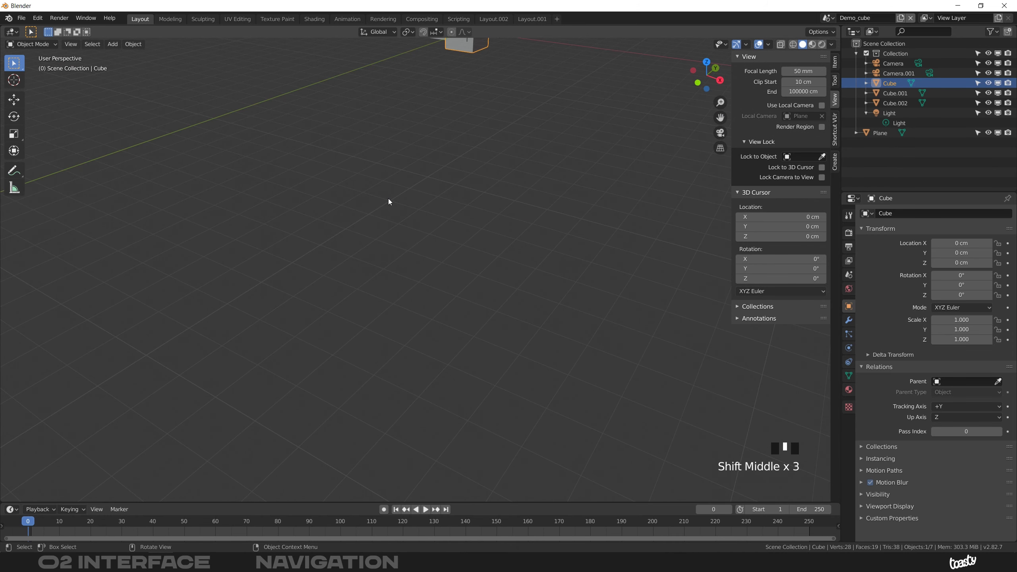
{"action": "key", "text": "KP_Decimal"}
{"action": "mouse_move", "coordinate": [388, 199]}
{"action": "middle_mouse_down", "text": "ctrl"}
{"action": "mouse_move", "coordinate": [473, 174]}
{"action": "mouse_move", "coordinate": [494, 138]}
{"action": "mouse_move", "coordinate": [467, 205]}
{"action": "mouse_move", "coordinate": [407, 196]}
{"action": "middle_mouse_up", "text": "ctrl"}
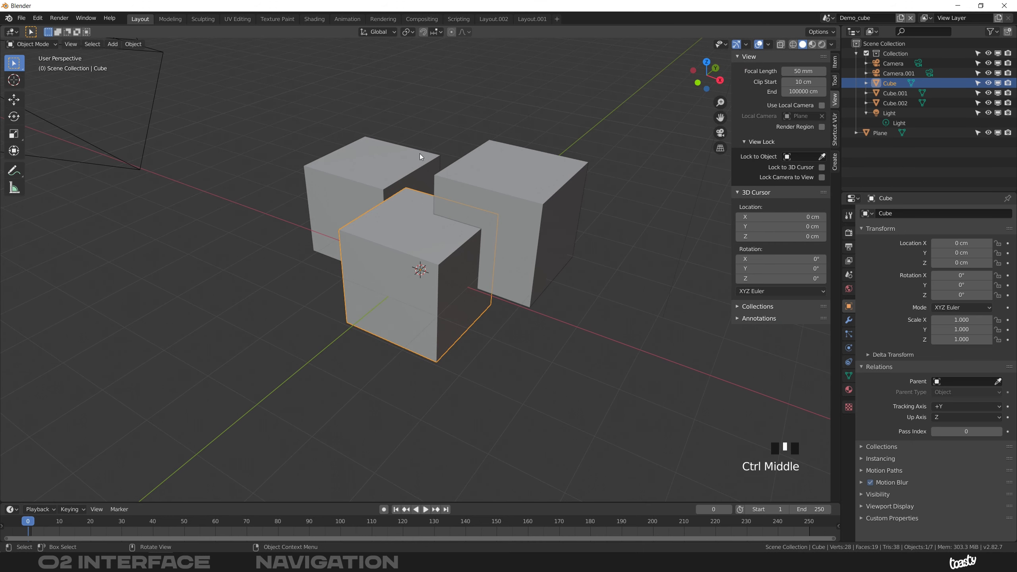
Step: Select the plane and frame it in the viewport, and fit all scene objects in view with Frame All
{"action": "middle_click_drag", "start_coordinate": [251, 182], "coordinate": [237, 103], "text": "ctrl"}
{"action": "left_click", "coordinate": [82, 88]}
{"action": "key", "text": "KP_Decimal"}
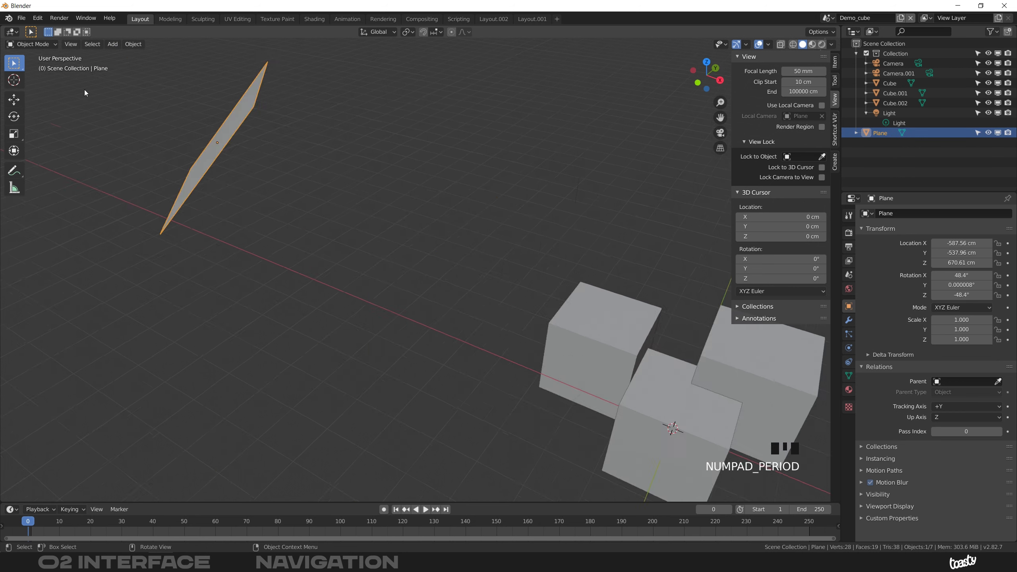
{"action": "left_click", "coordinate": [72, 45]}
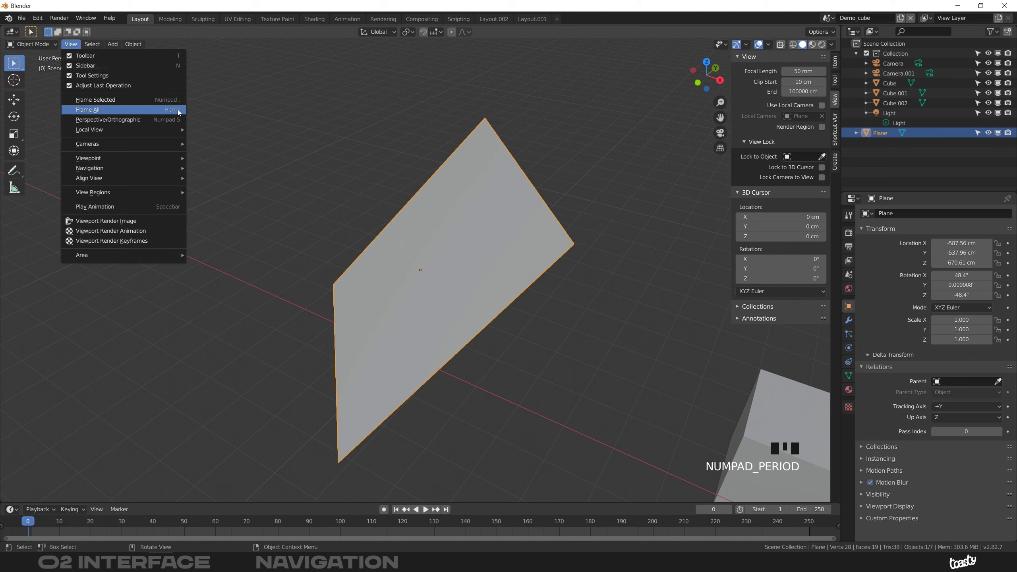
{"action": "key", "text": "Home"}
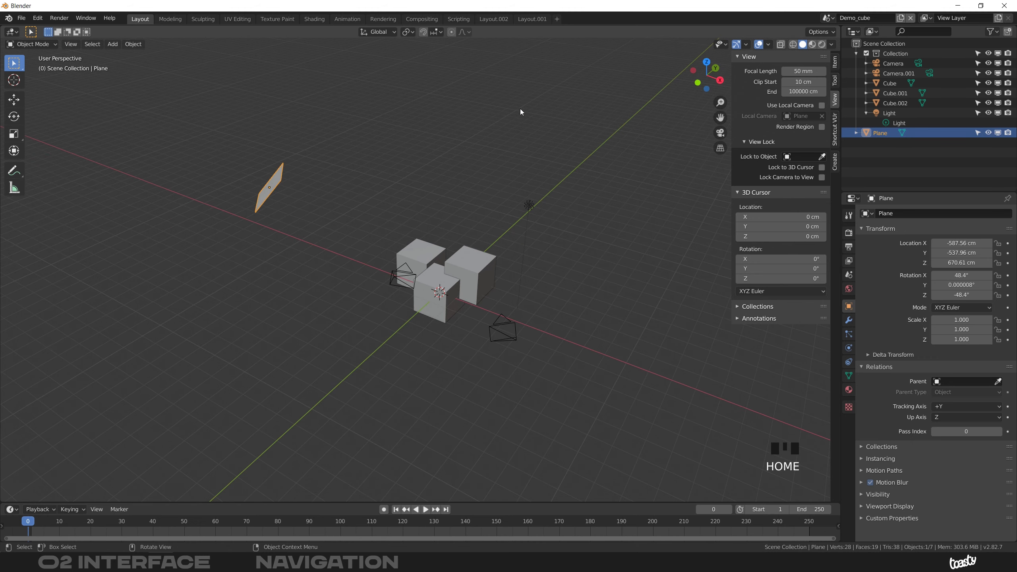
Step: Clear the selection and use Fly Navigation to bring the view closer to the three cubes
{"action": "left_click", "coordinate": [70, 52]}
{"action": "left_click", "coordinate": [71, 44]}
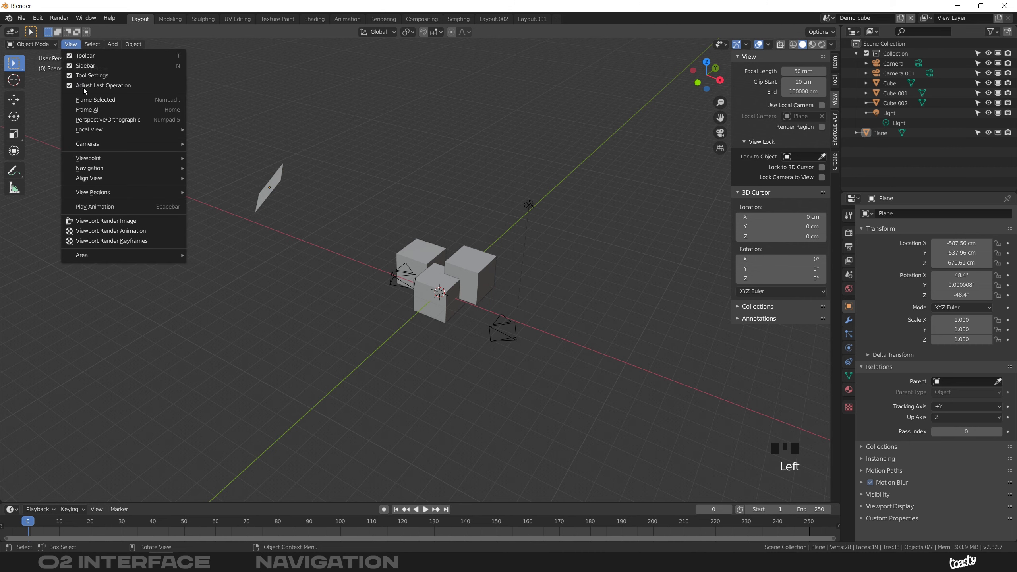
{"action": "mouse_move", "coordinate": [149, 171]}
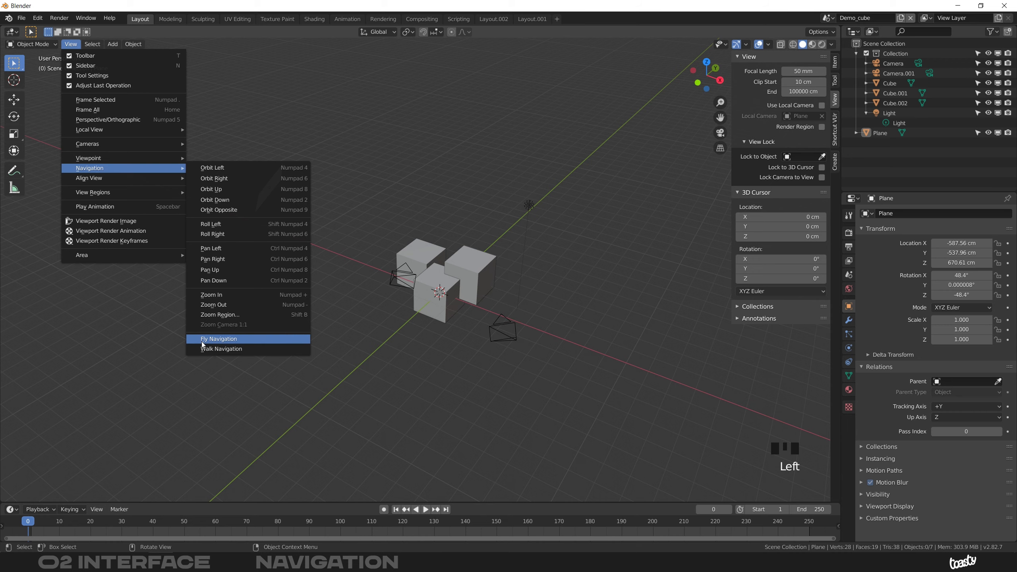
{"action": "left_click", "coordinate": [246, 340]}
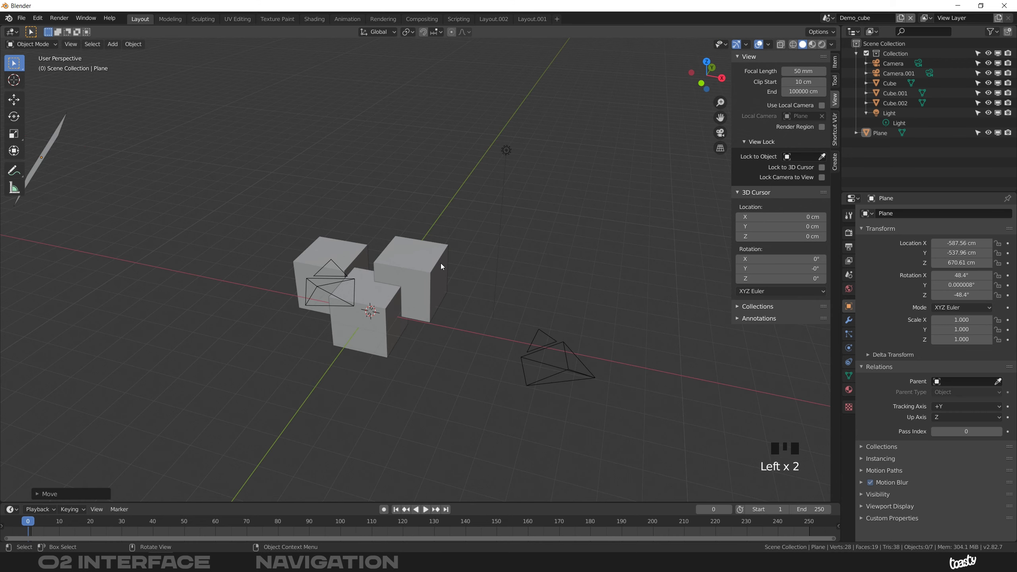
{"action": "middle_click_drag", "start_coordinate": [422, 266], "coordinate": [370, 240]}
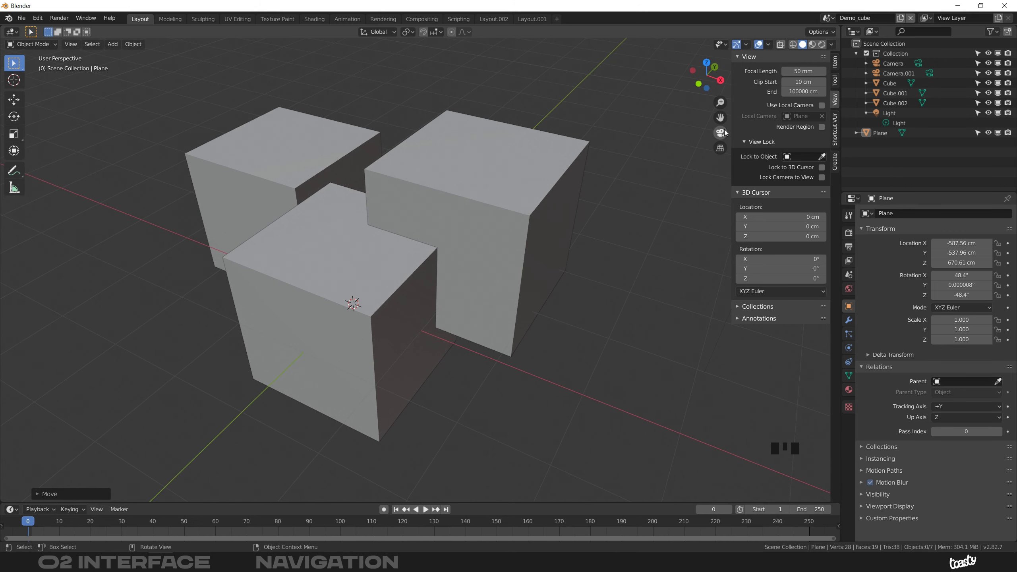
Step: Compare the orthographic and perspective projections of the three cubes by switching between them several times
{"action": "left_click", "coordinate": [720, 149]}
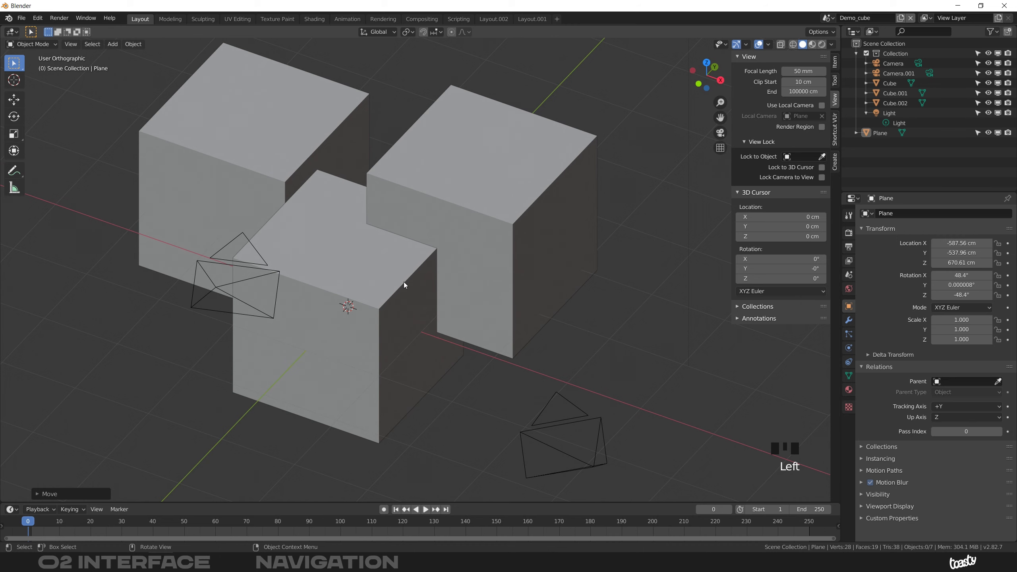
{"action": "key", "text": "KP_5"}
{"action": "key", "text": "KP_5"}
{"action": "key", "text": "KP_5"}
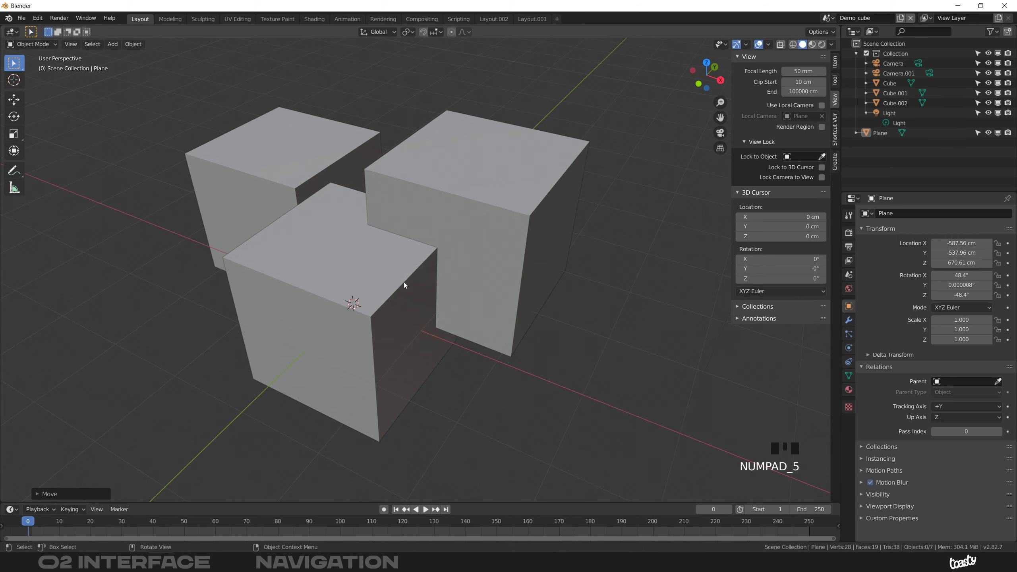
{"action": "key", "text": "KP_5"}
{"action": "middle_click_drag", "start_coordinate": [376, 226], "coordinate": [345, 215], "text": "ctrl"}
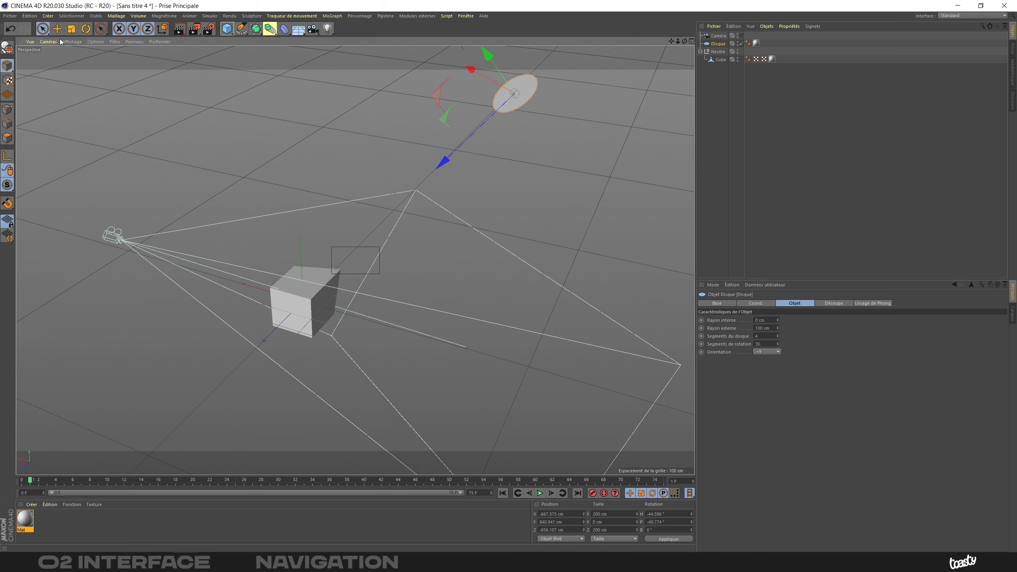
Step: In Cinema 4D, switch the viewport camera's projection to Parallèle
{"action": "left_click", "coordinate": [48, 42]}
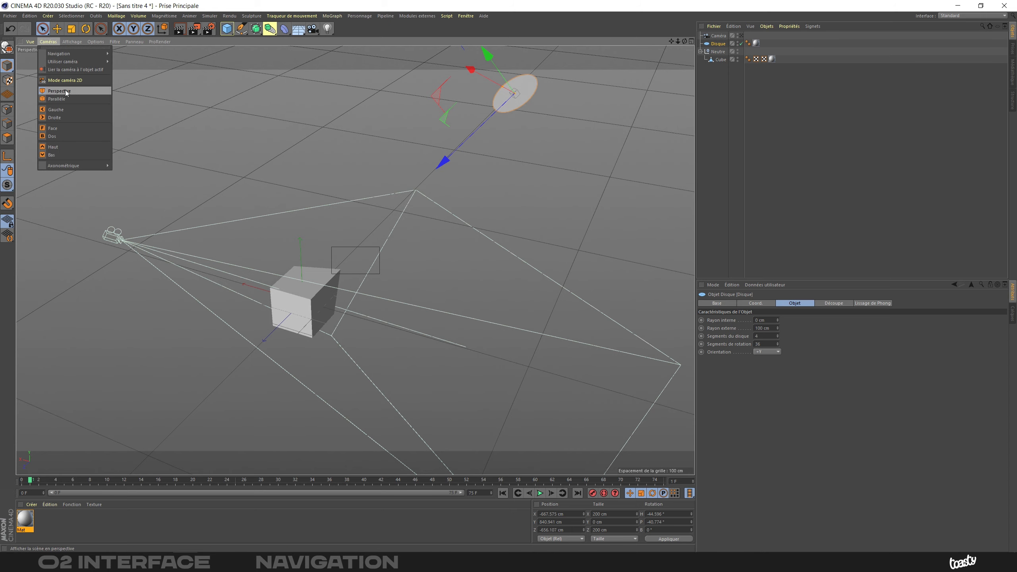
{"action": "left_click", "coordinate": [77, 98]}
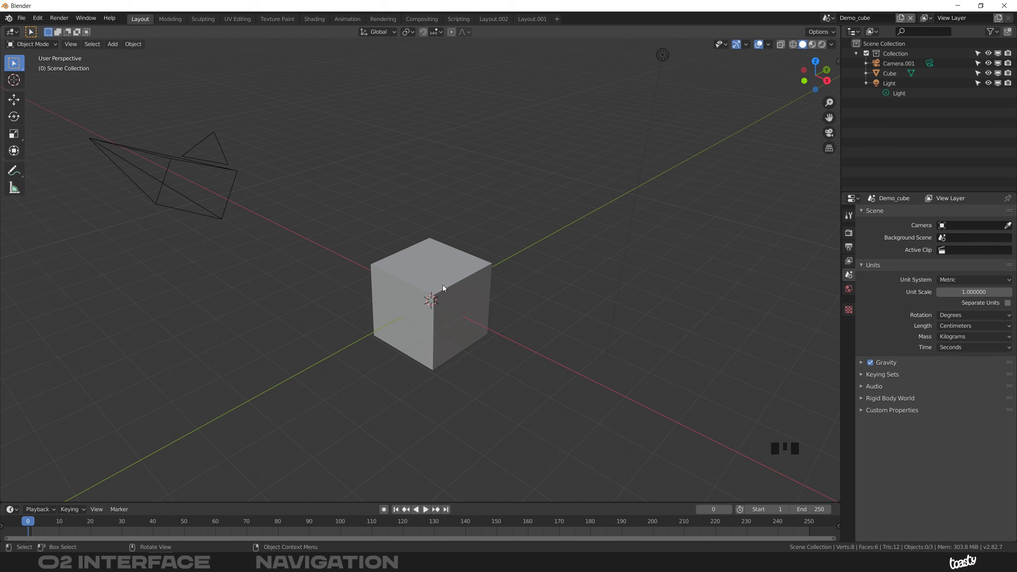
Step: Return to Blender, open the Preferences window over the viewport, and display the Input settings
{"action": "mouse_move", "coordinate": [426, 285]}
{"action": "middle_mouse_down"}
{"action": "mouse_move", "coordinate": [442, 276]}
{"action": "mouse_move", "coordinate": [417, 286]}
{"action": "mouse_move", "coordinate": [422, 269]}
{"action": "mouse_move", "coordinate": [419, 297]}
{"action": "mouse_move", "coordinate": [423, 243]}
{"action": "mouse_move", "coordinate": [417, 297]}
{"action": "mouse_move", "coordinate": [417, 266]}
{"action": "mouse_move", "coordinate": [420, 291]}
{"action": "mouse_move", "coordinate": [424, 281]}
{"action": "mouse_move", "coordinate": [415, 279]}
{"action": "middle_mouse_up"}
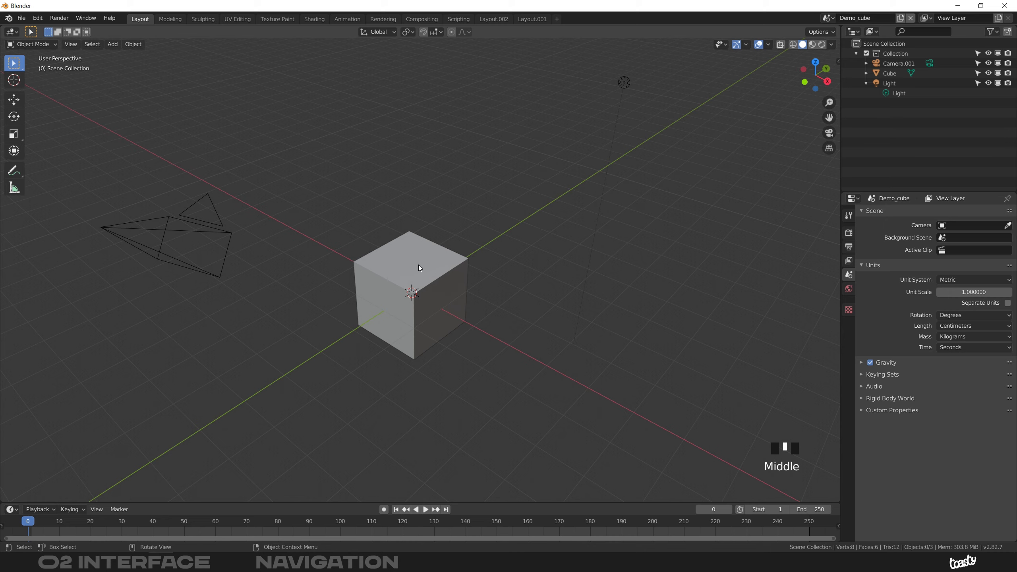
{"action": "left_click", "coordinate": [37, 17]}
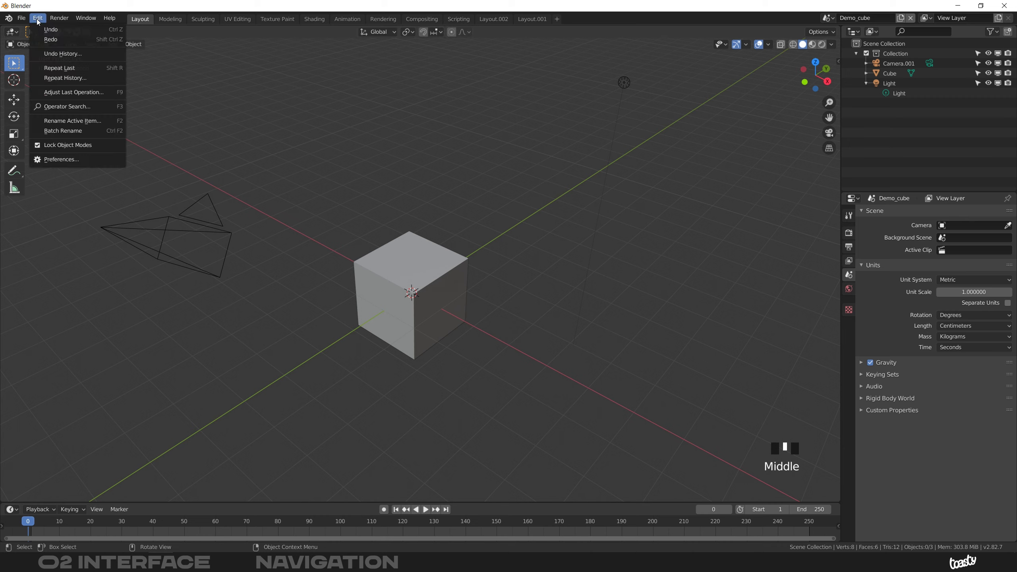
{"action": "left_click", "coordinate": [59, 160]}
{"action": "left_click_drag", "start_coordinate": [91, 39], "coordinate": [467, 157]}
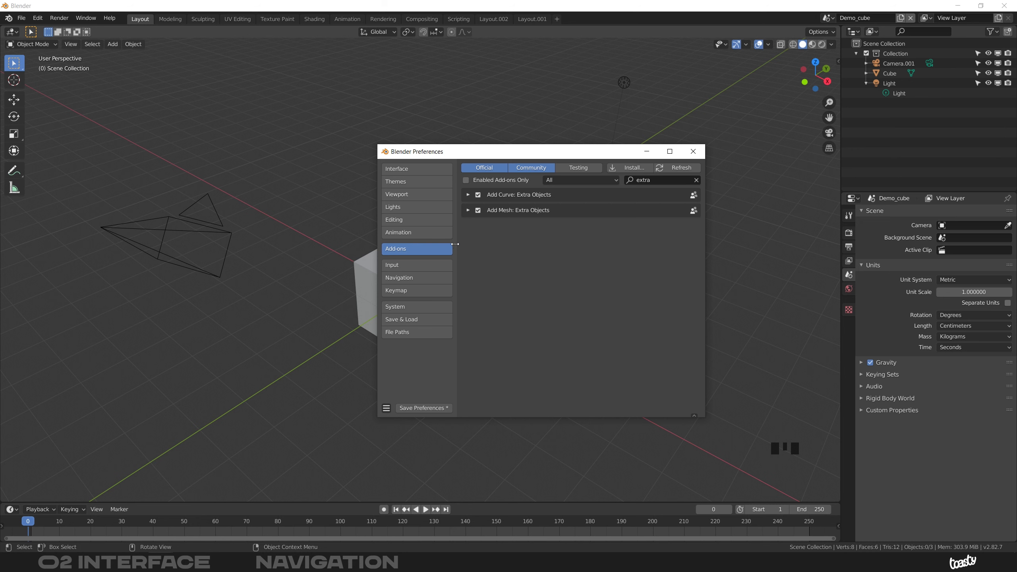
{"action": "left_click", "coordinate": [399, 277]}
{"action": "left_click", "coordinate": [399, 266]}
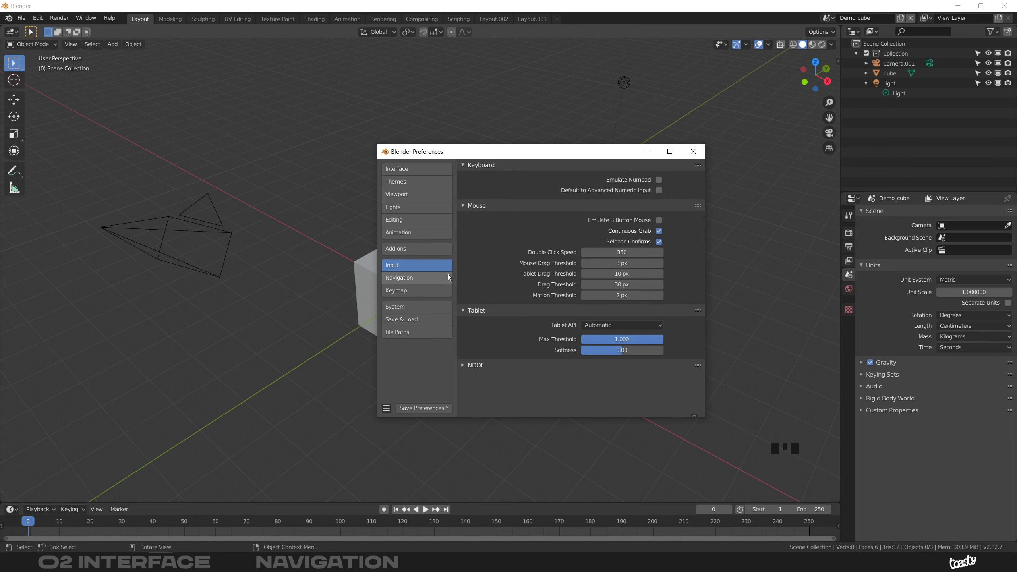